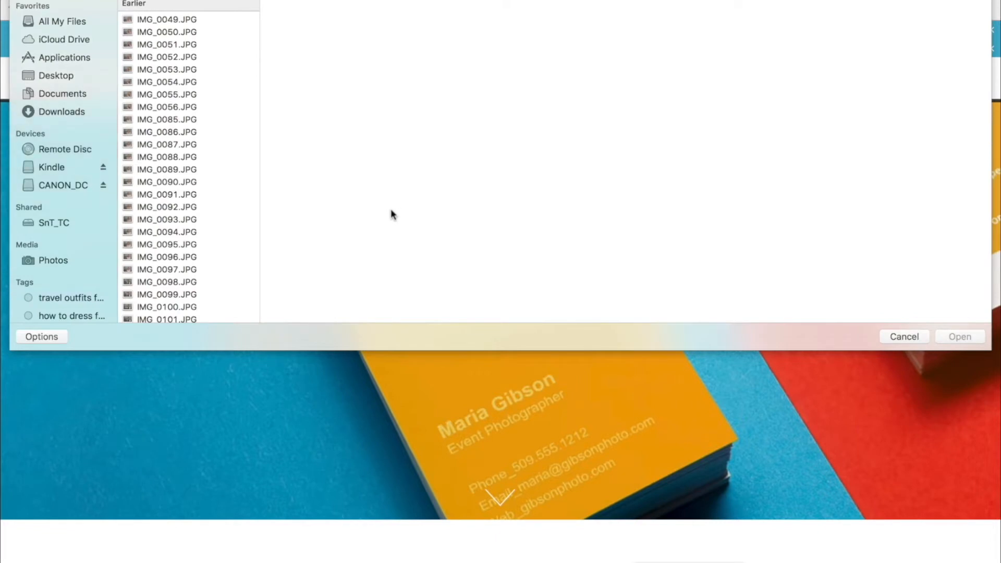
- Open a photo from the CANON_DC card's DCIM folder 133__05 in the photo editor
left_click(58, 186)
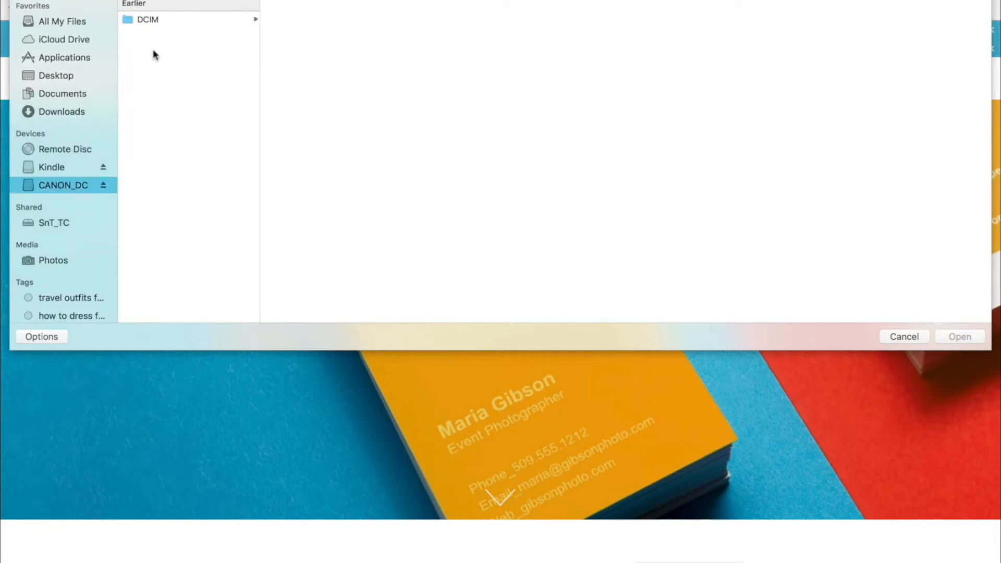
left_click(147, 21)
left_click(292, 58)
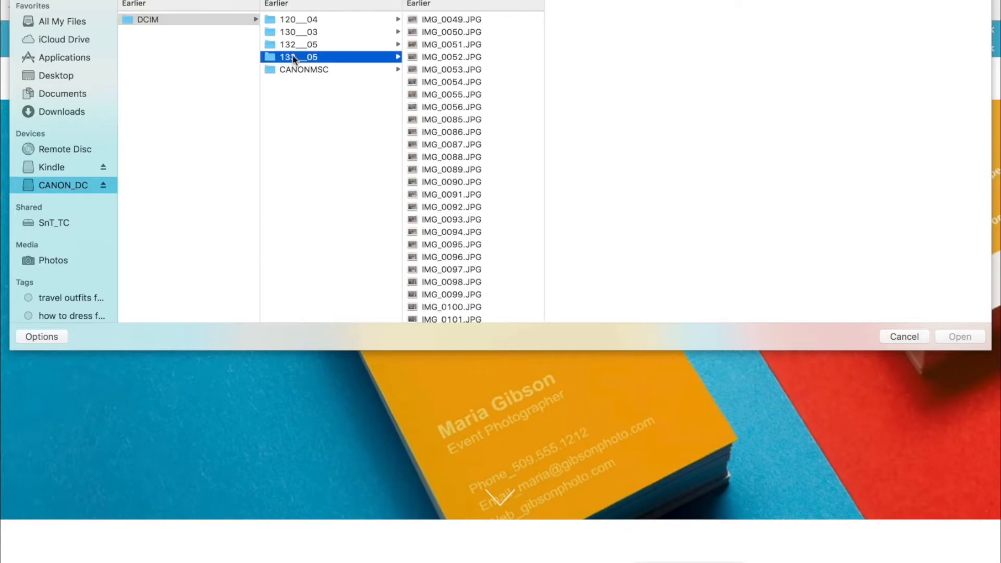
scroll(427, 201, "down", 5)
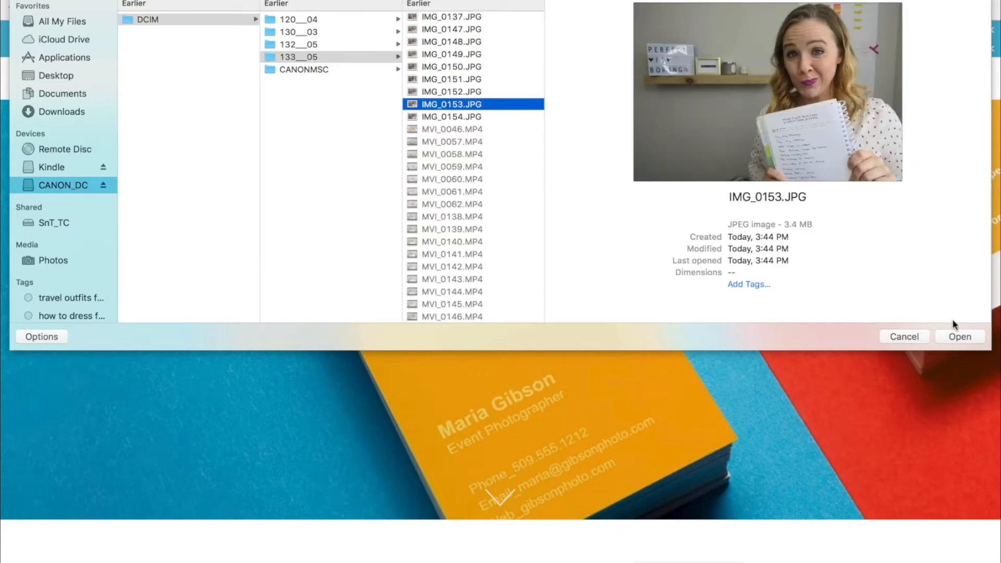
left_click(967, 340)
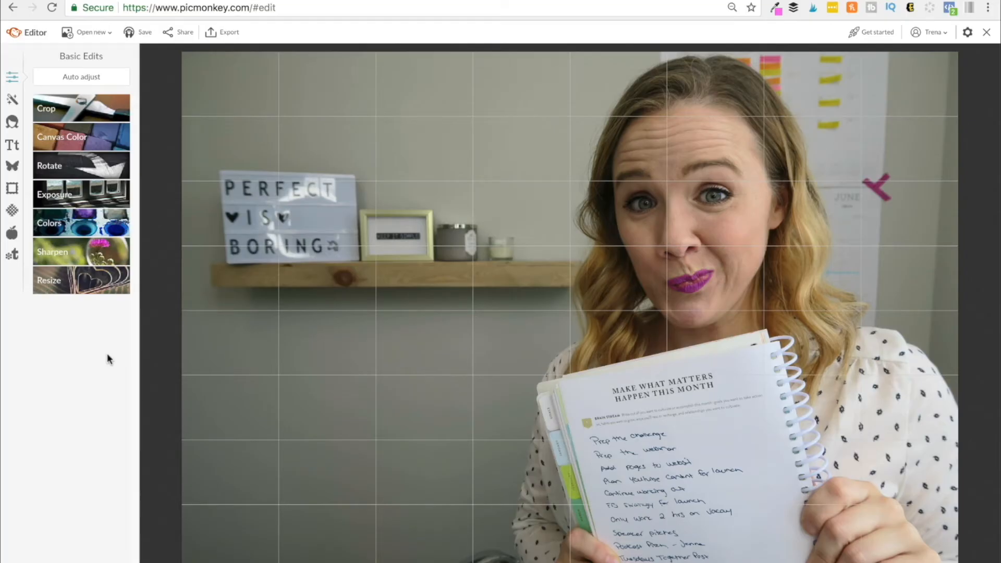
- Nudge the photo's saturation and temperature slightly up with the Colors adjustment and apply it
left_click(96, 233)
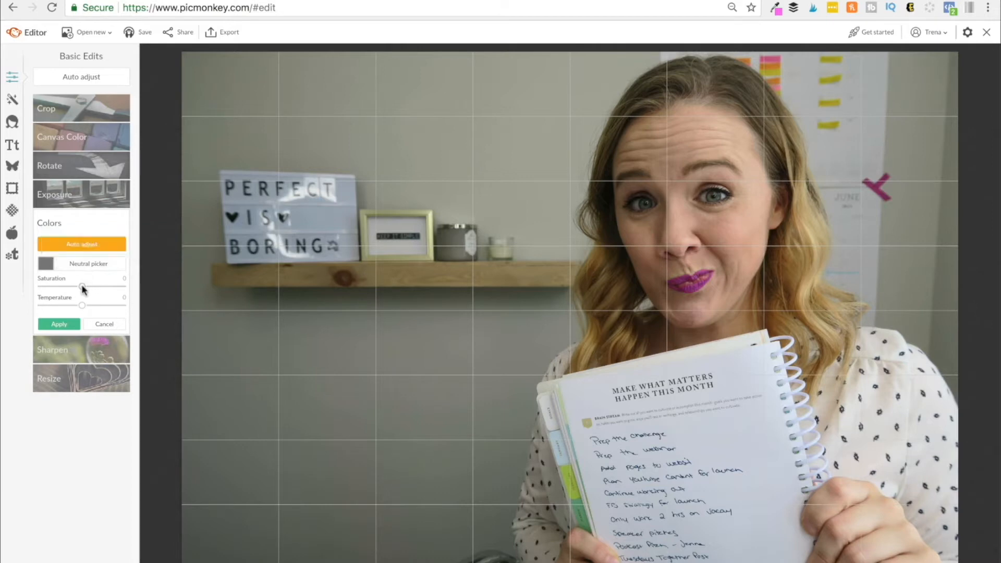
left_click_drag(82, 286, 84, 287)
left_click_drag(85, 285, 89, 288)
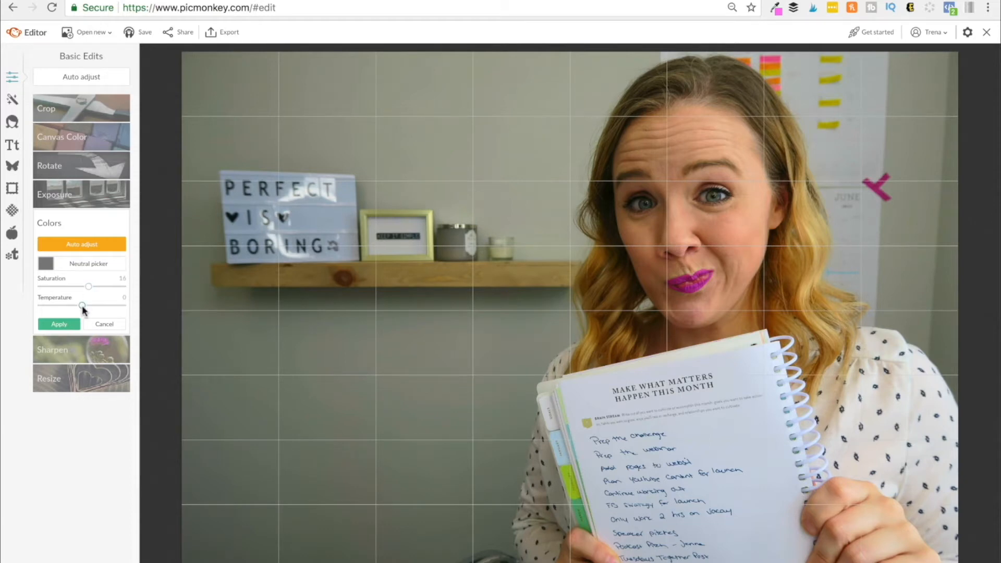
mouse_move(83, 310)
left_mouse_down()
mouse_move(45, 308)
mouse_move(106, 312)
mouse_move(89, 312)
left_mouse_up()
left_click(73, 323)
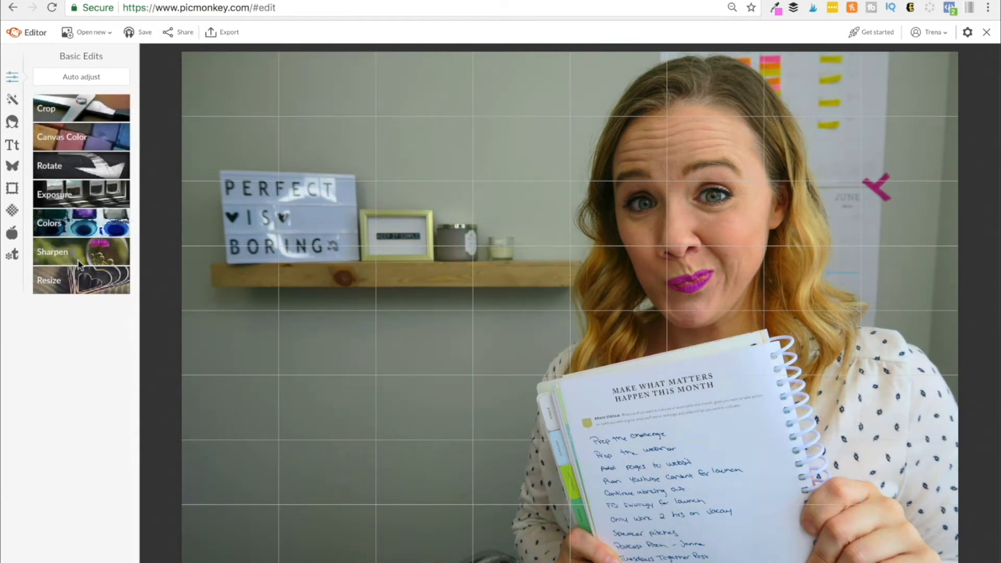
- Increase the photo's sharpness slightly with the Sharpen adjustment and apply it
left_click(52, 252)
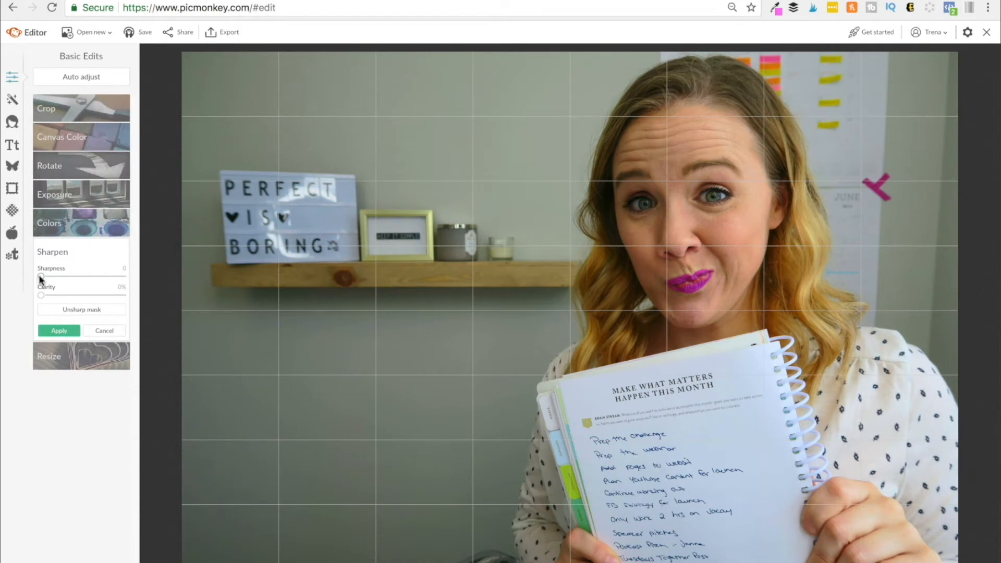
left_click_drag(43, 275, 51, 276)
left_click(59, 330)
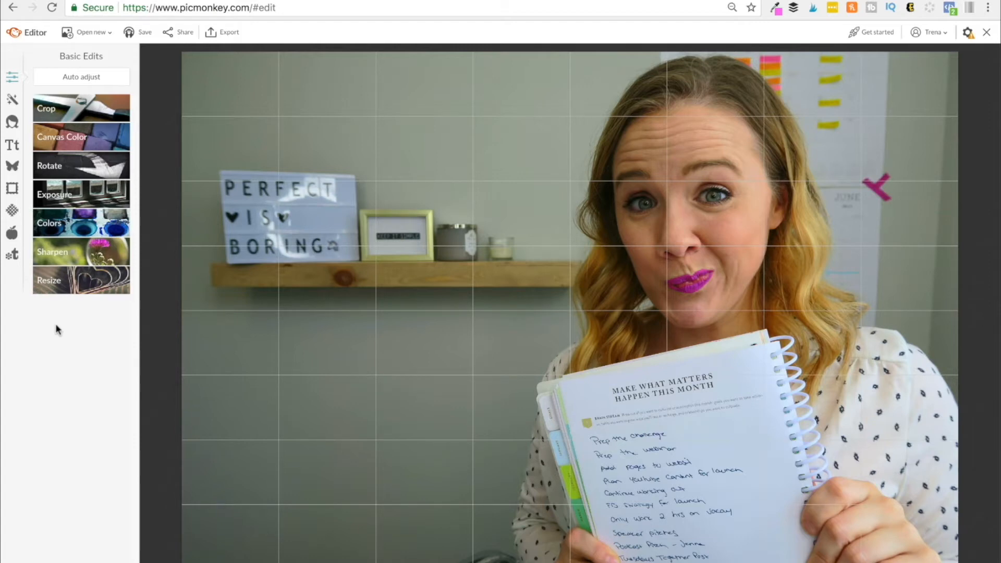
- Apply a Natural Airbrush touch-up with brush size 155 and fade about 14%
left_click(14, 126)
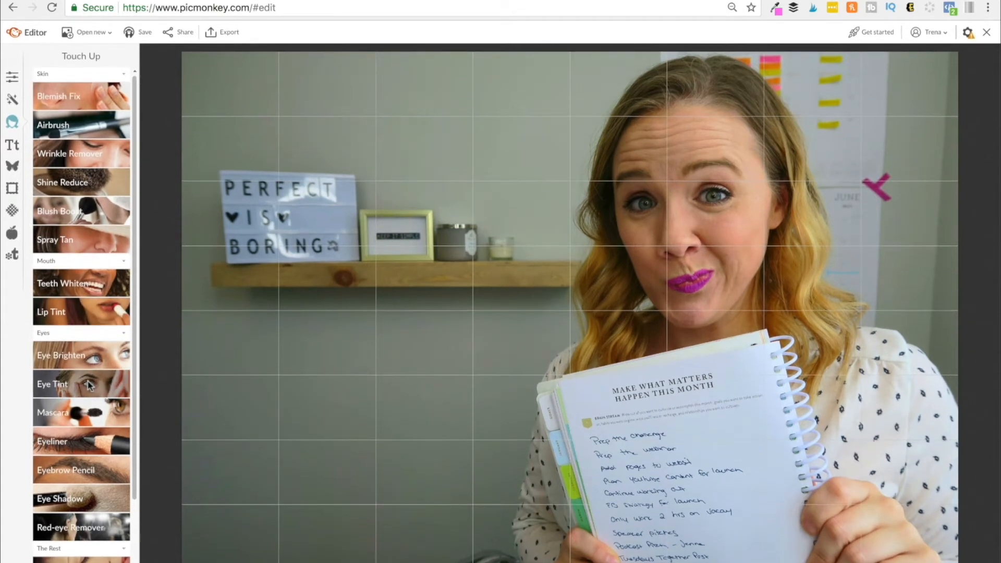
left_click(82, 132)
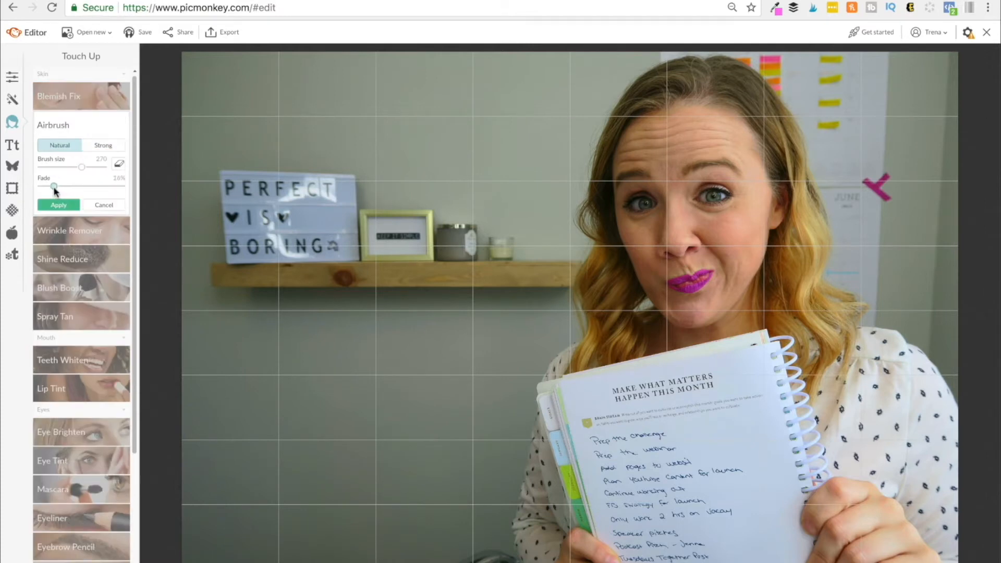
mouse_move(54, 186)
left_mouse_down()
mouse_move(44, 186)
mouse_move(92, 167)
left_mouse_up()
left_click_drag(92, 167, 72, 167)
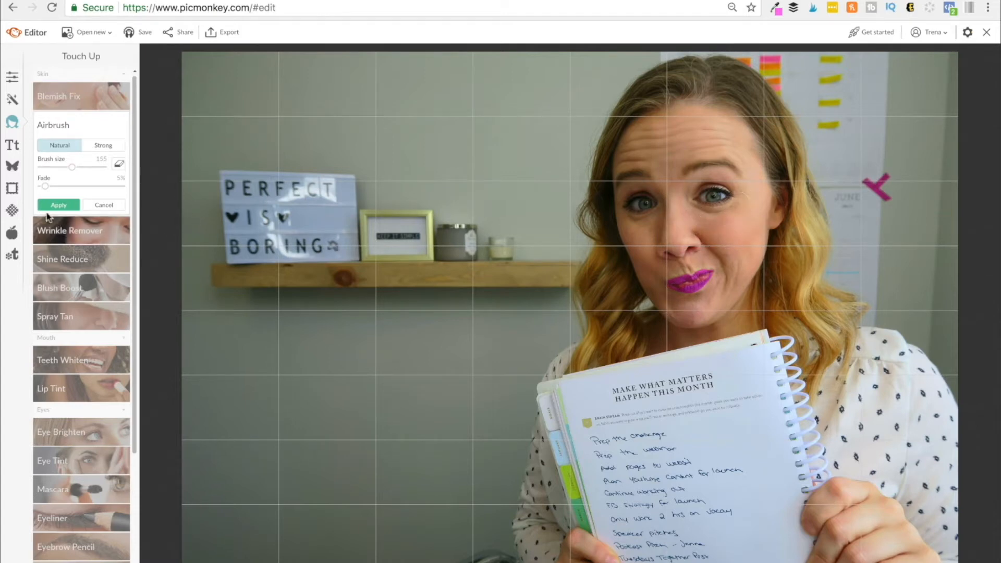
mouse_move(45, 186)
left_mouse_down()
mouse_move(63, 186)
mouse_move(54, 186)
left_mouse_up()
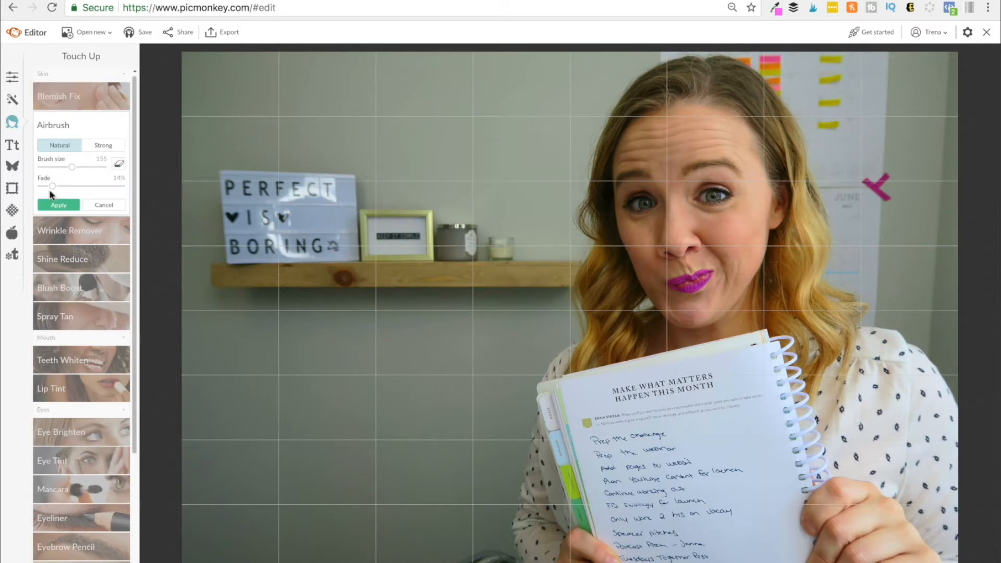
mouse_move(50, 186)
left_mouse_down()
mouse_move(97, 186)
mouse_move(52, 187)
left_mouse_up()
left_click(58, 205)
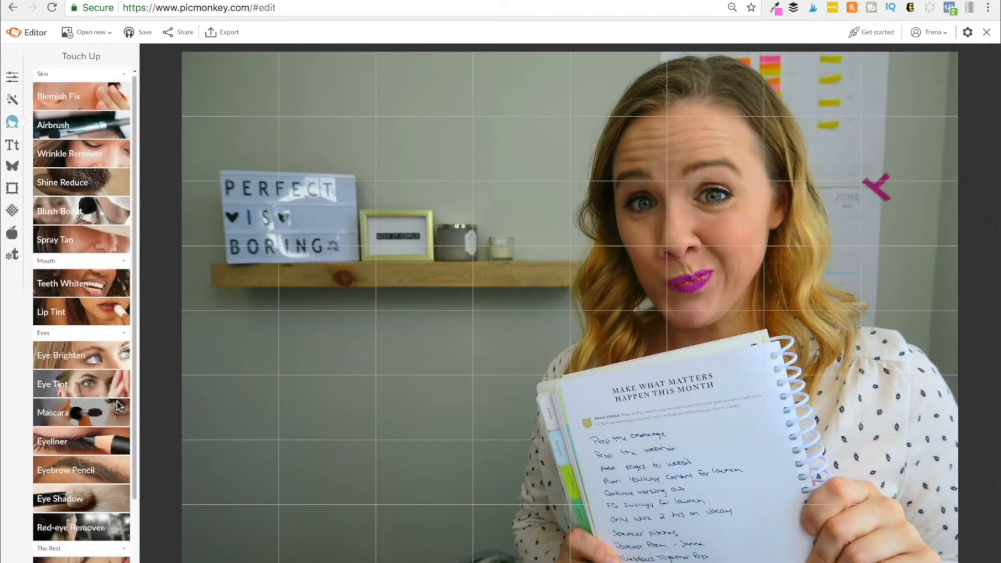
- Brighten the wall and shelf with Eye Brighten at brush size 469 and lighten 100%, then apply
left_click(87, 355)
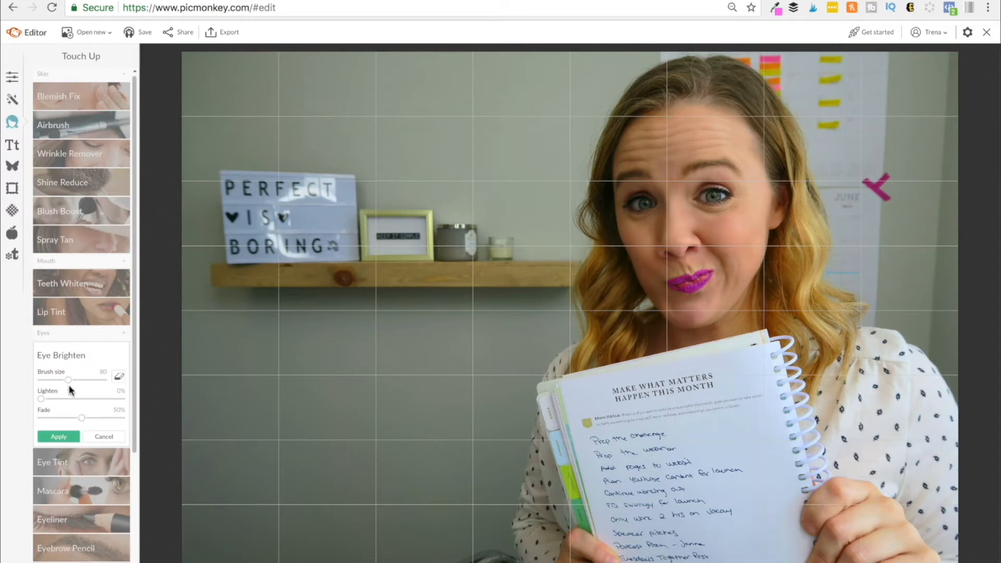
left_click_drag(66, 379, 100, 381)
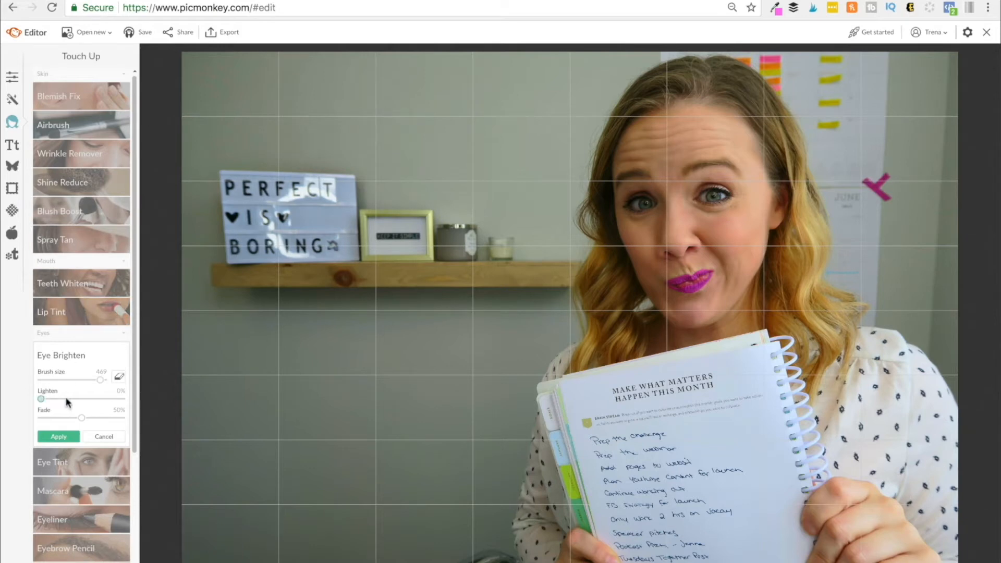
left_click_drag(67, 399, 124, 403)
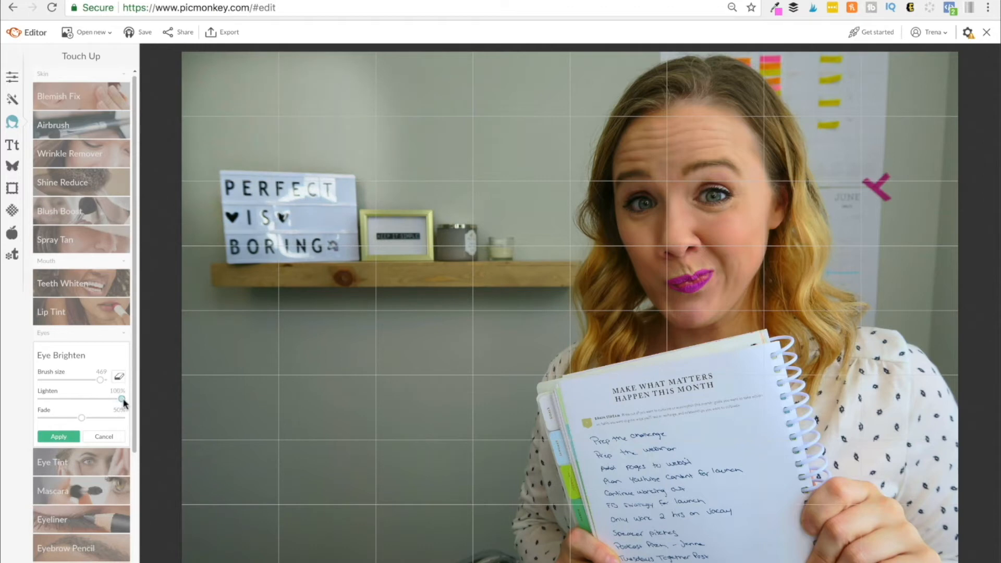
mouse_move(352, 111)
left_mouse_down()
mouse_move(427, 107)
mouse_move(381, 73)
mouse_move(497, 90)
mouse_move(588, 76)
mouse_move(524, 205)
mouse_move(443, 183)
mouse_move(397, 182)
left_mouse_up()
mouse_move(232, 185)
left_mouse_down()
mouse_move(313, 501)
mouse_move(479, 448)
mouse_move(485, 282)
mouse_move(475, 360)
mouse_move(360, 443)
mouse_move(375, 449)
left_mouse_up()
mouse_move(805, 138)
left_mouse_down()
mouse_move(887, 261)
mouse_move(892, 77)
left_mouse_up()
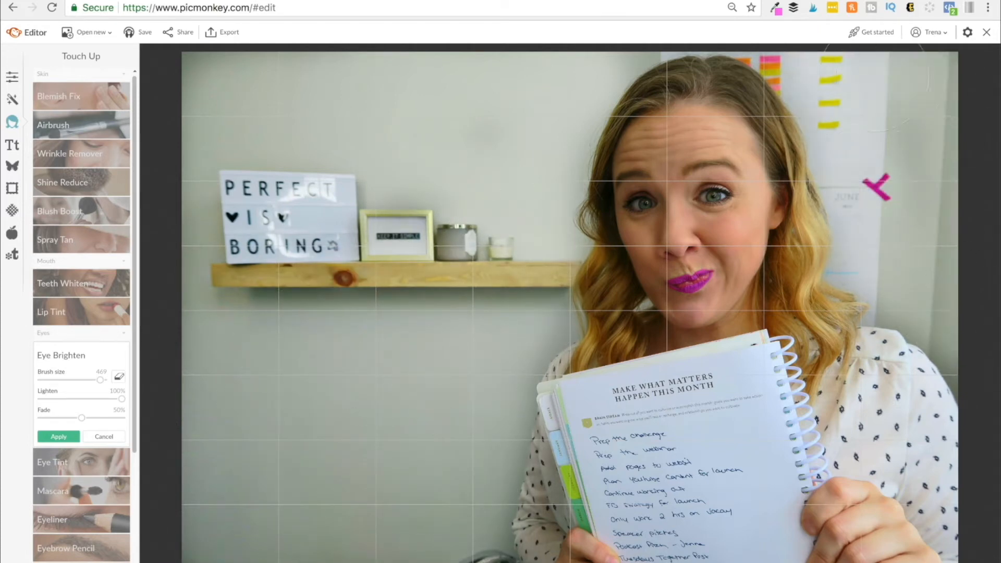
left_click(70, 438)
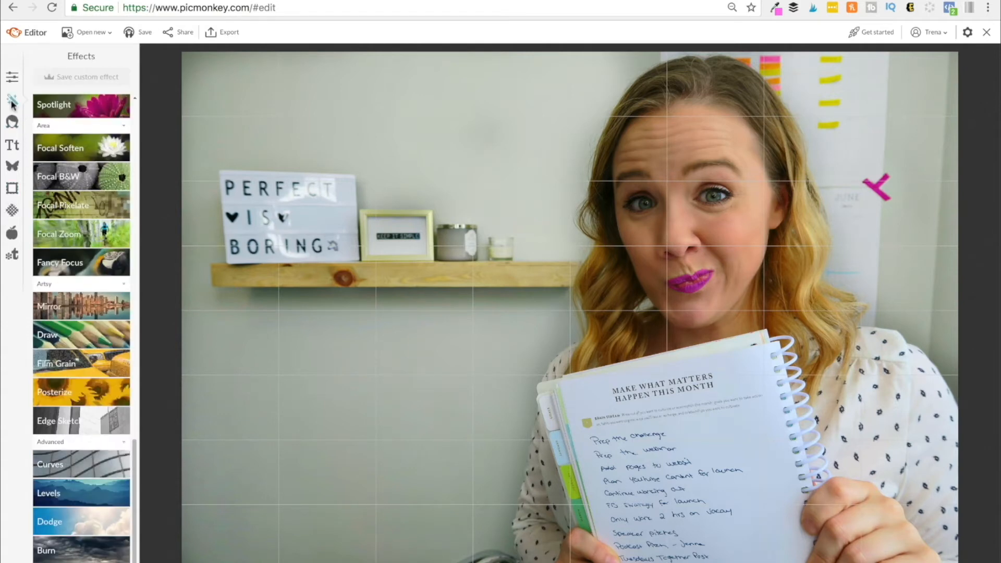
- Open the Draw effect and set its color to fd58eb copied from the color picker extension
scroll(94, 292, "down", 1)
left_click(78, 331)
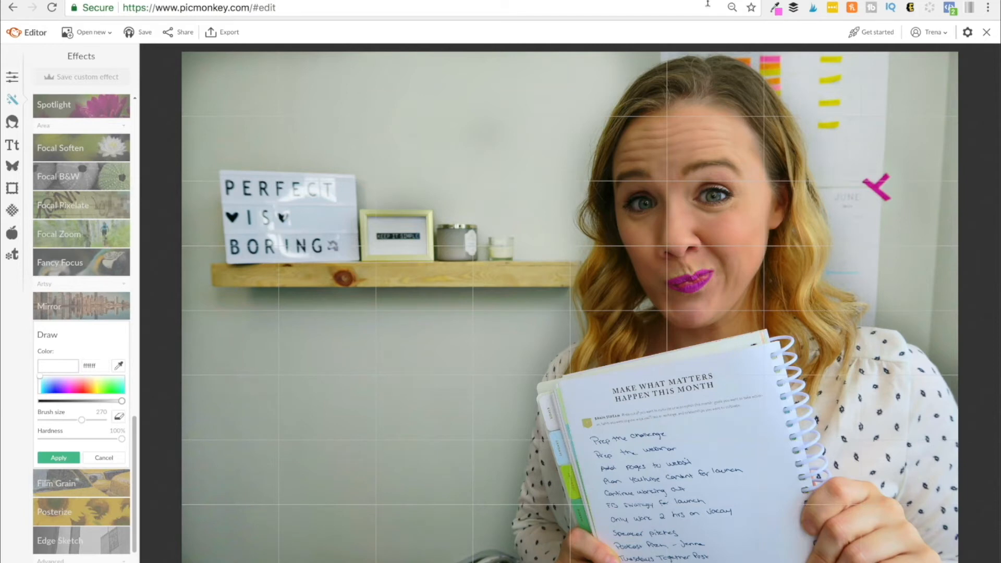
left_click(775, 8)
double_click(716, 29)
key("ctrl+c")
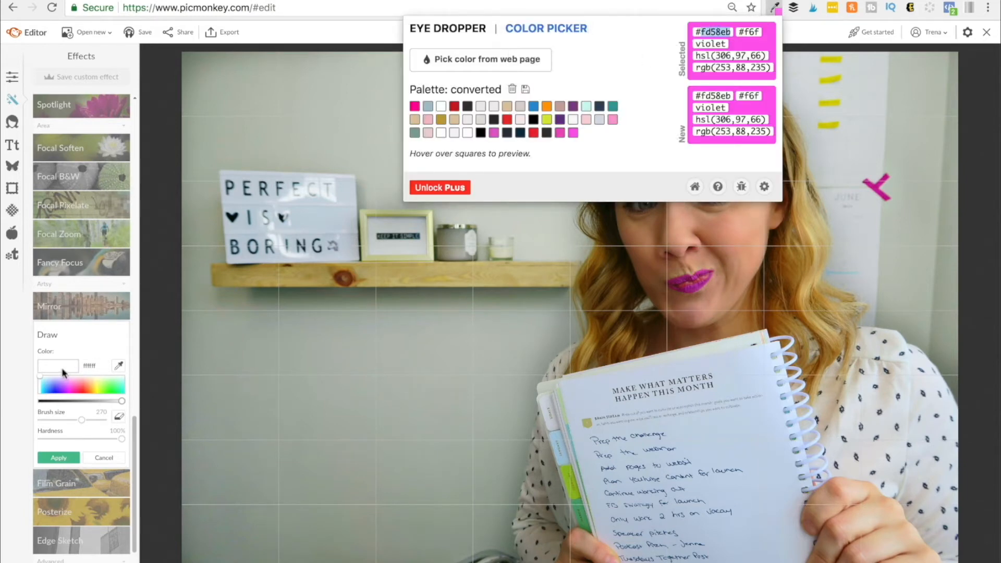
left_click(89, 365)
key("ctrl+a")
key("ctrl+v")
key("Return")
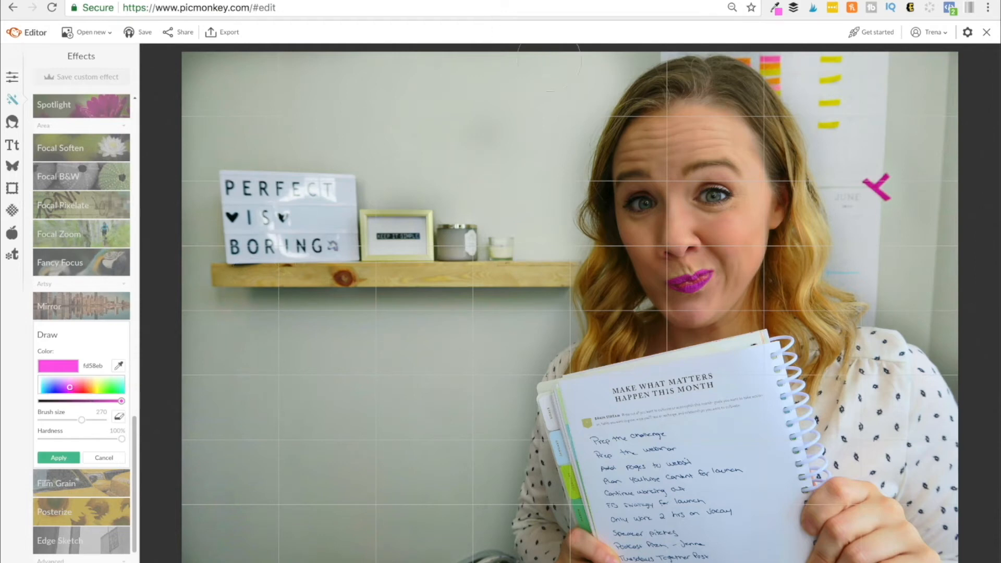
- Paint a pink stroke beside the head and discard the drawing
mouse_move(594, 79)
left_mouse_down()
mouse_move(568, 125)
mouse_move(552, 198)
mouse_move(556, 251)
mouse_move(543, 269)
left_mouse_up()
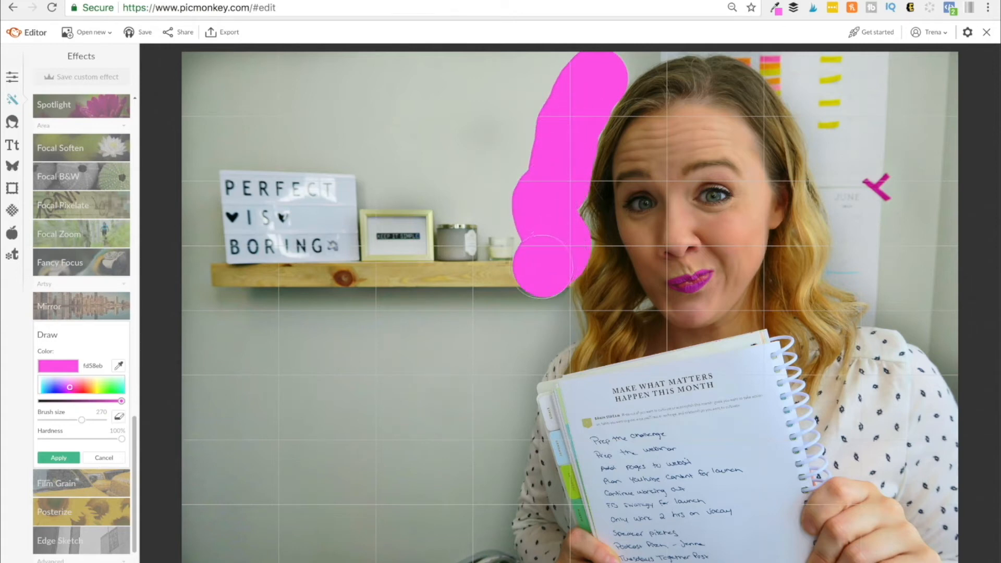
left_click(611, 56)
mouse_move(611, 58)
left_mouse_down()
mouse_move(417, 72)
mouse_move(205, 67)
mouse_move(204, 76)
left_mouse_up()
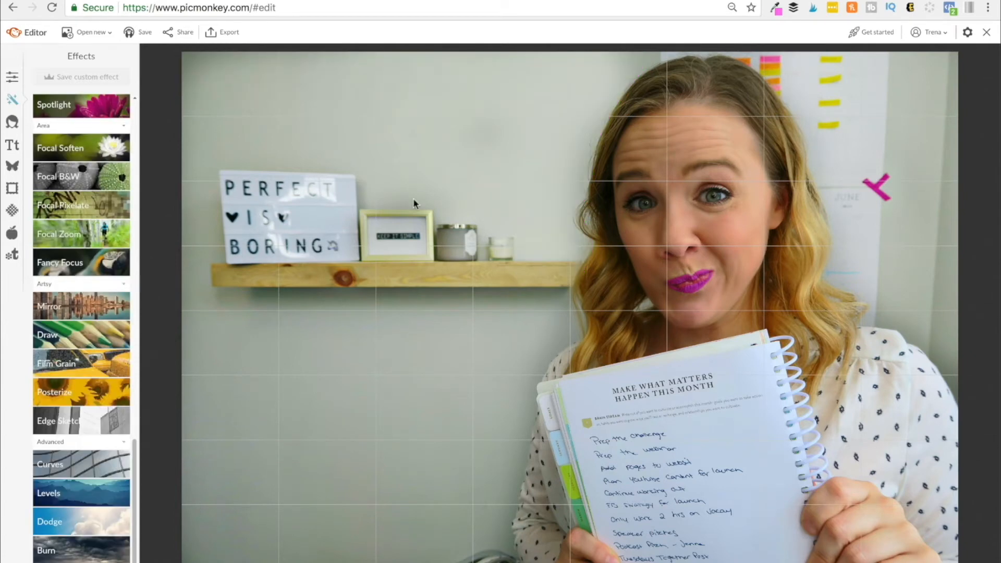
- Export the edited photo to the computer as a jpg named Thumbnail example
left_click(229, 36)
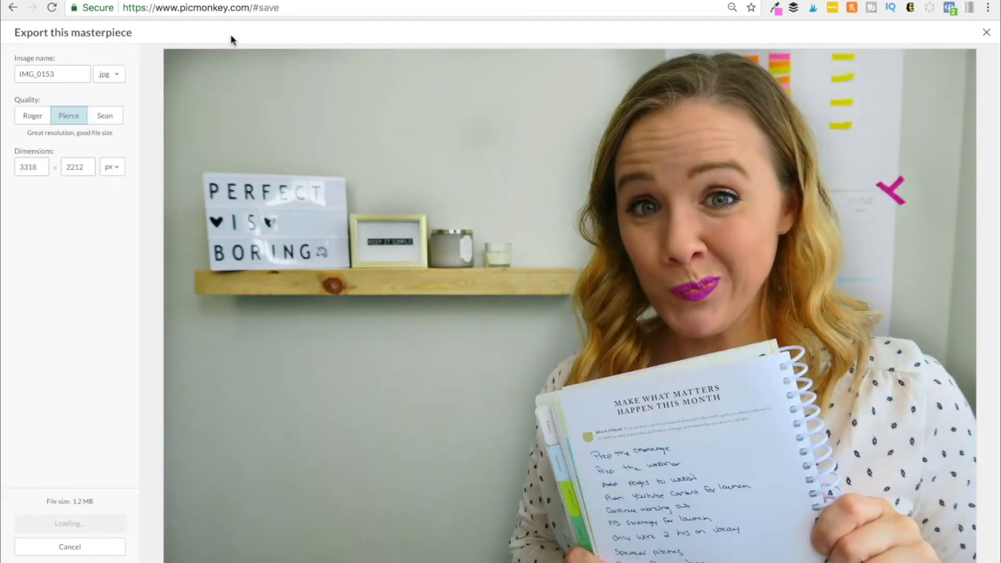
double_click(59, 71)
type("Thumbnail example")
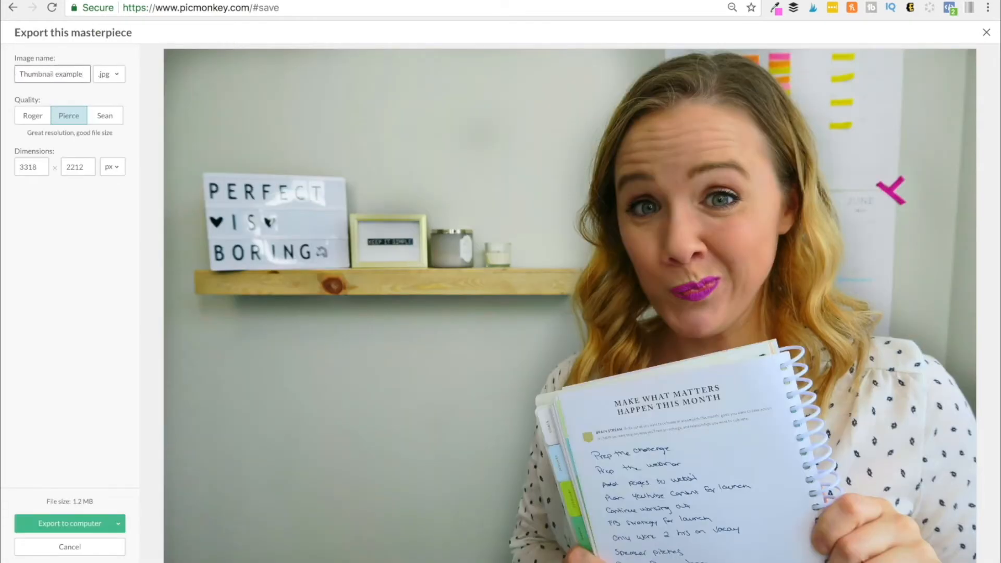
left_click(73, 524)
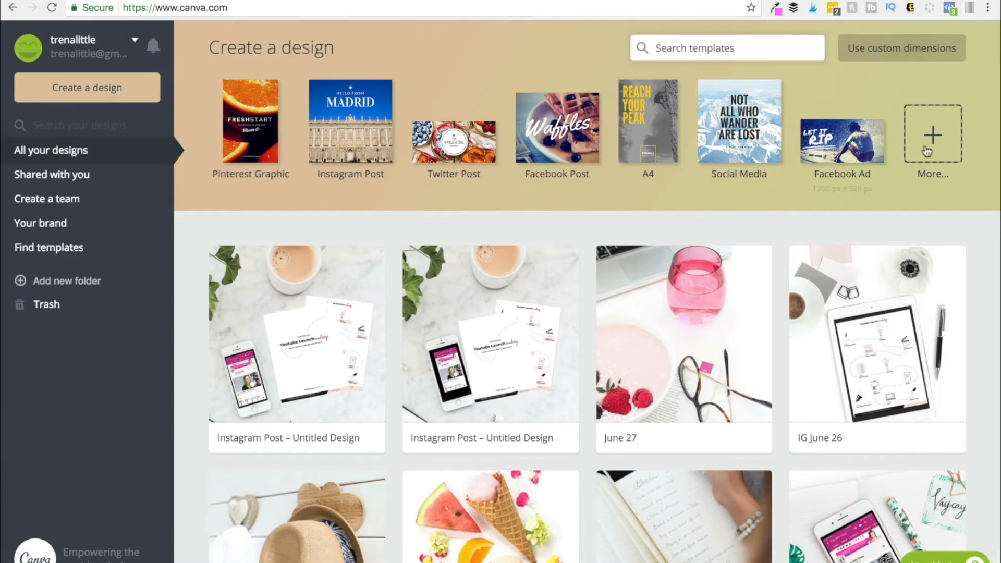
- Switch to Canva and create a new YouTube Thumbnail design
left_click(926, 151)
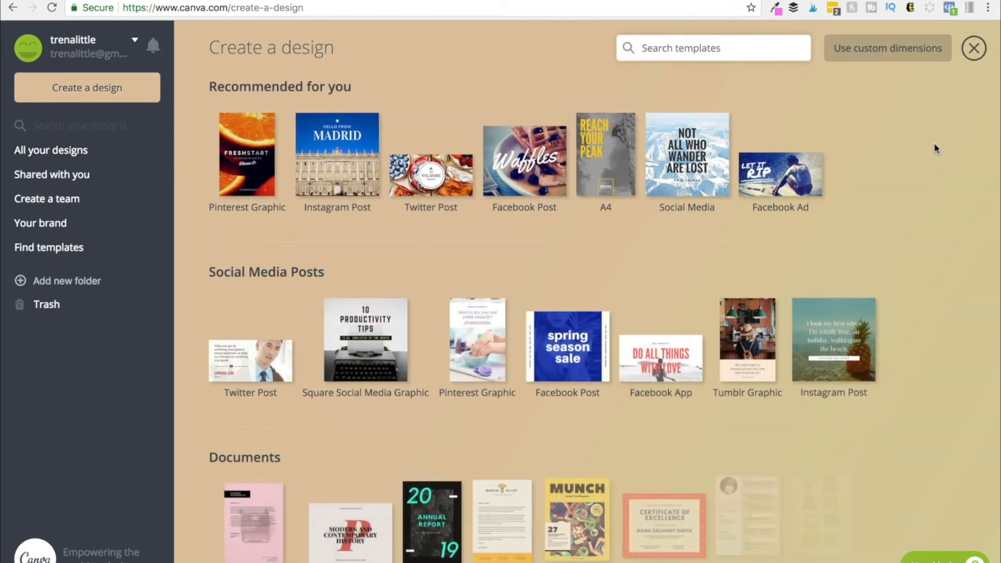
scroll(661, 326, "down", 2)
scroll(661, 326, "down", 10)
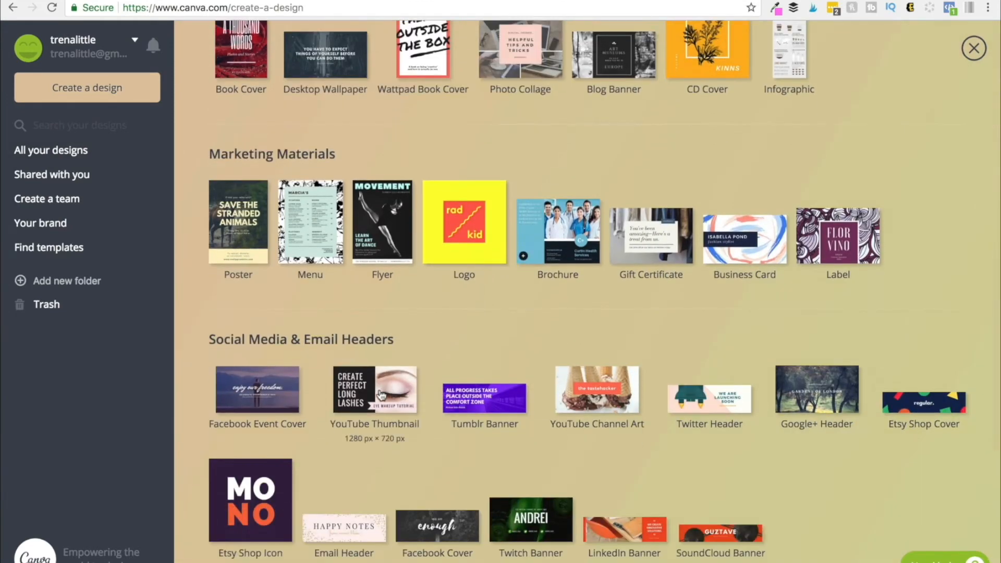
left_click(381, 395)
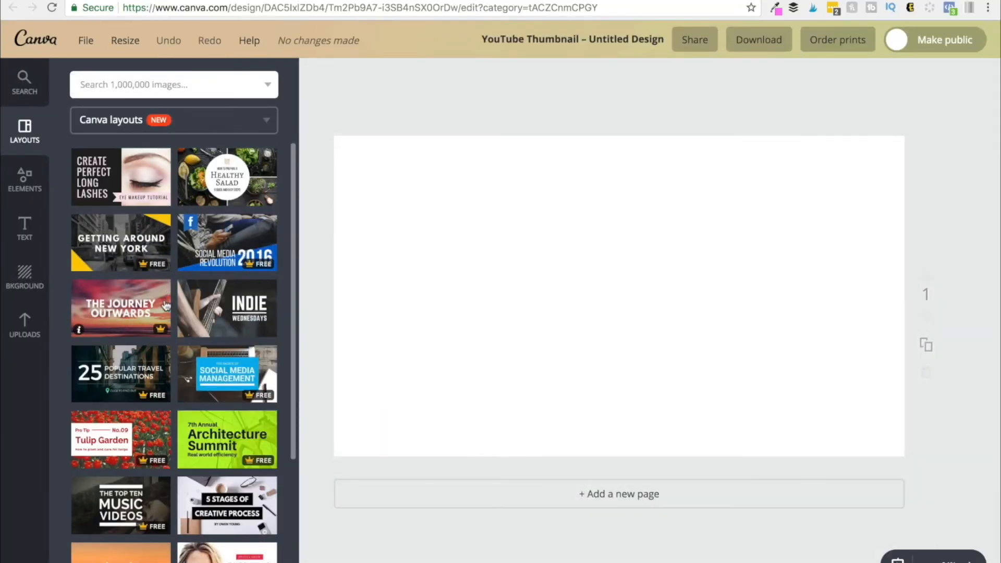
- Apply the CARDIO Workout Playlist layout to the thumbnail and select its background image
scroll(203, 299, "down", 4)
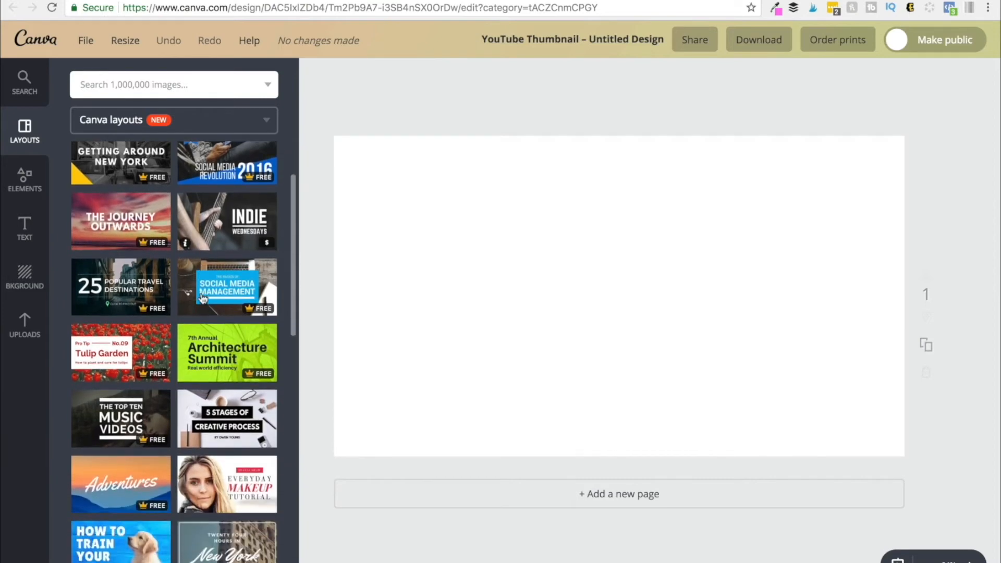
scroll(203, 298, "down", 2)
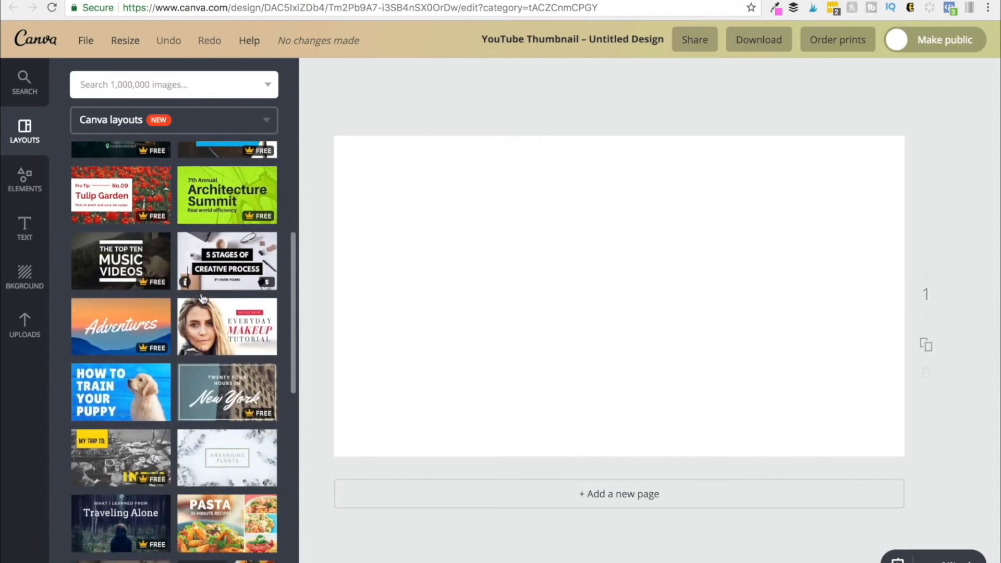
scroll(202, 298, "down", 6)
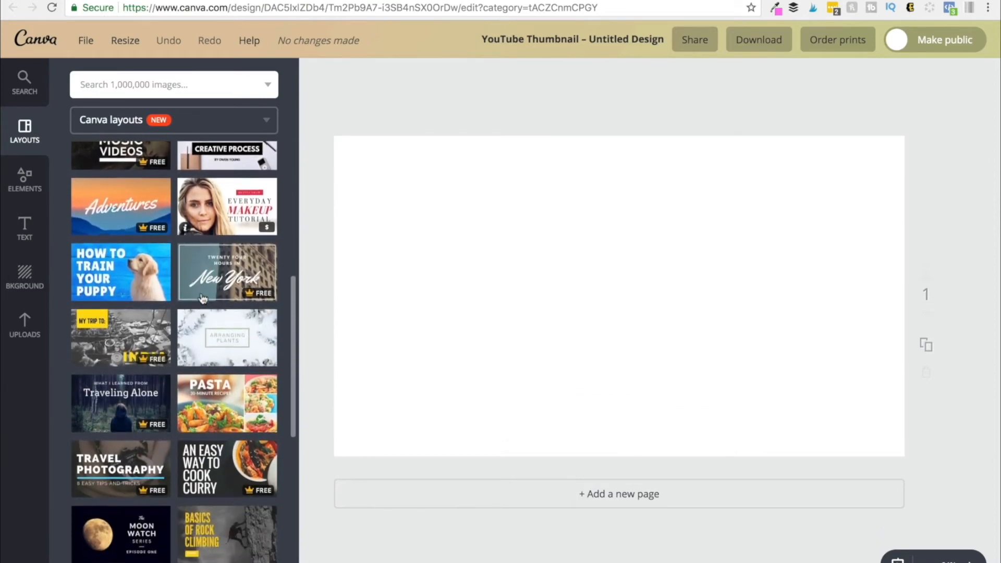
left_click(147, 328)
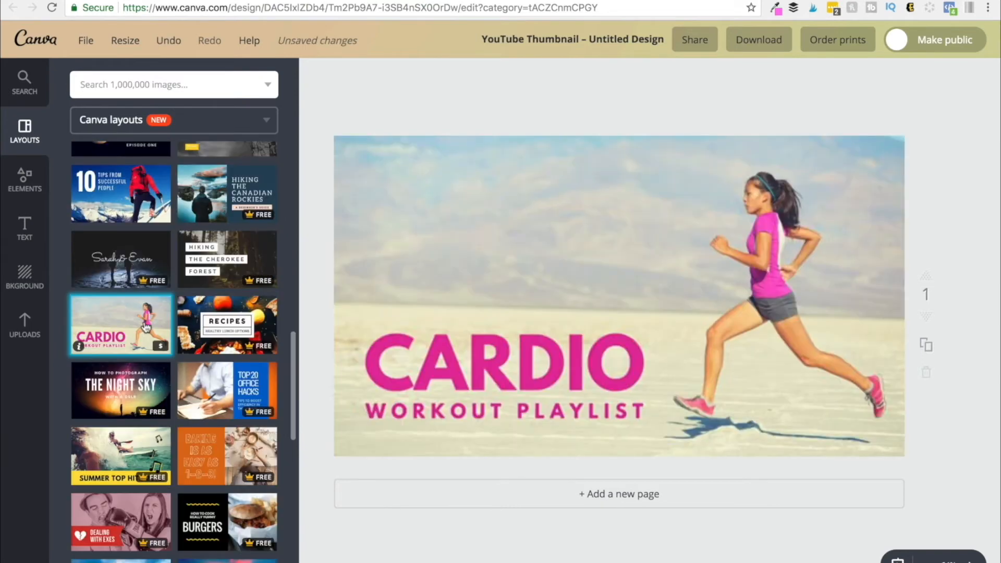
left_click(506, 136)
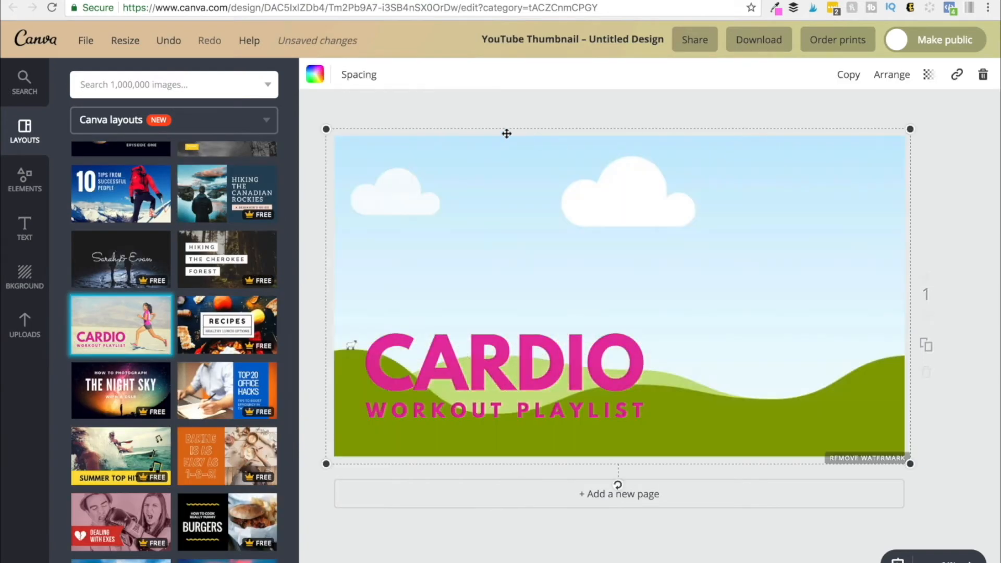
- Set the uploaded photo as the thumbnail background and move the CARDIO title and subtitle up over the shelf
left_click(31, 319)
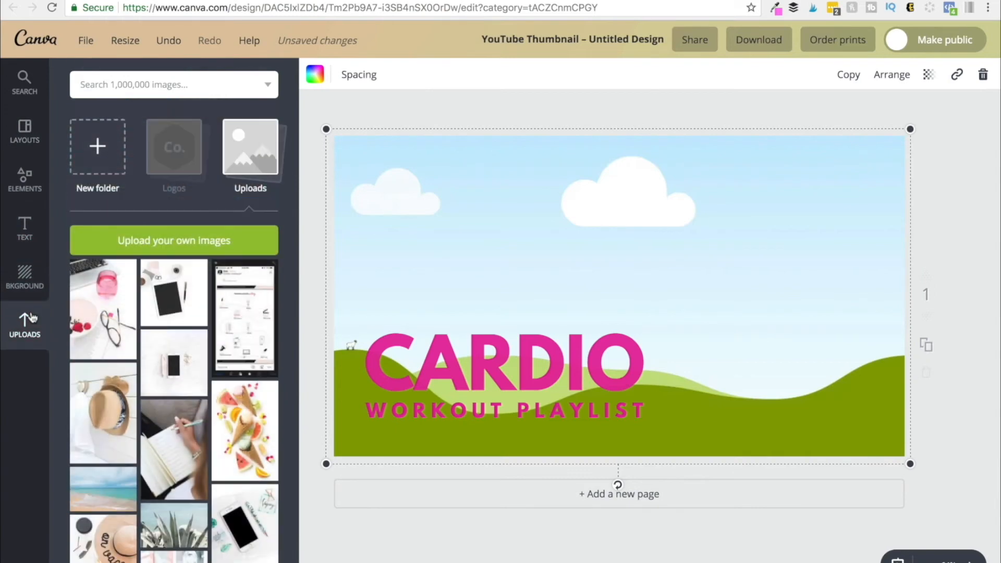
left_click(152, 241)
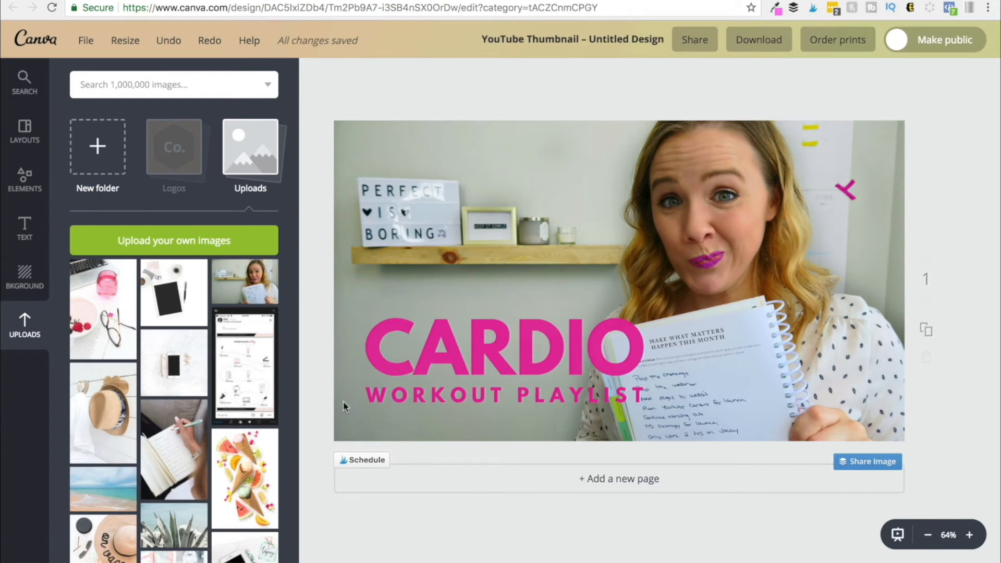
left_click_drag(454, 352, 438, 181)
left_click_drag(471, 388, 460, 229)
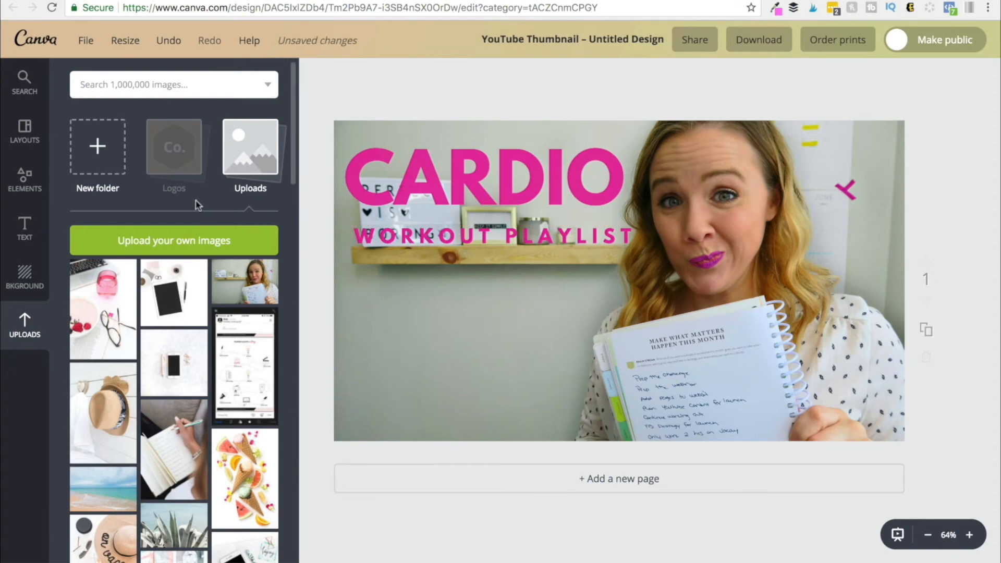
- Add a triangle shape, rotate it into the lower-left corner of the thumbnail and colour it pink
left_click(24, 180)
left_click(86, 253)
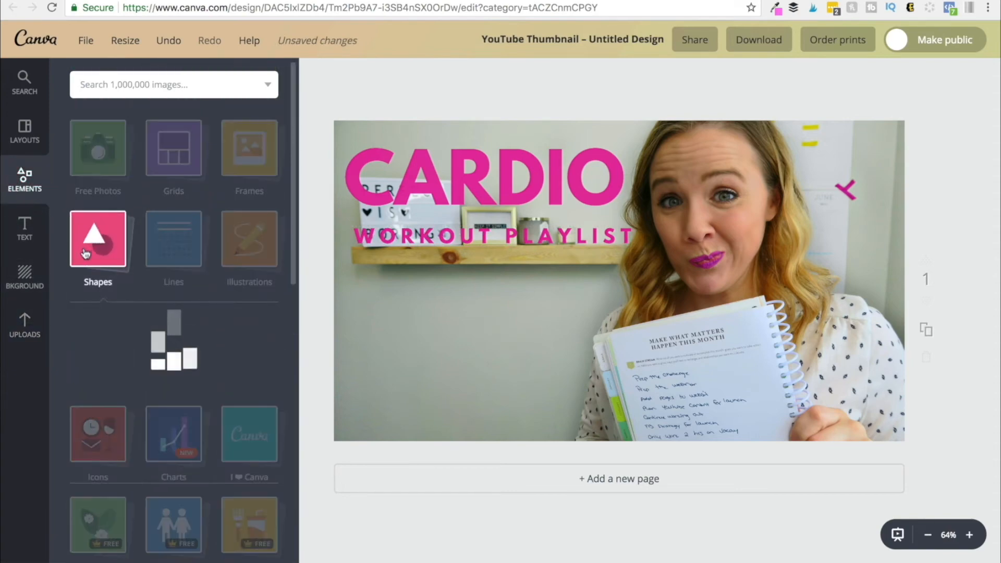
scroll(198, 380, "down", 5)
scroll(200, 382, "down", 5)
left_click(172, 282)
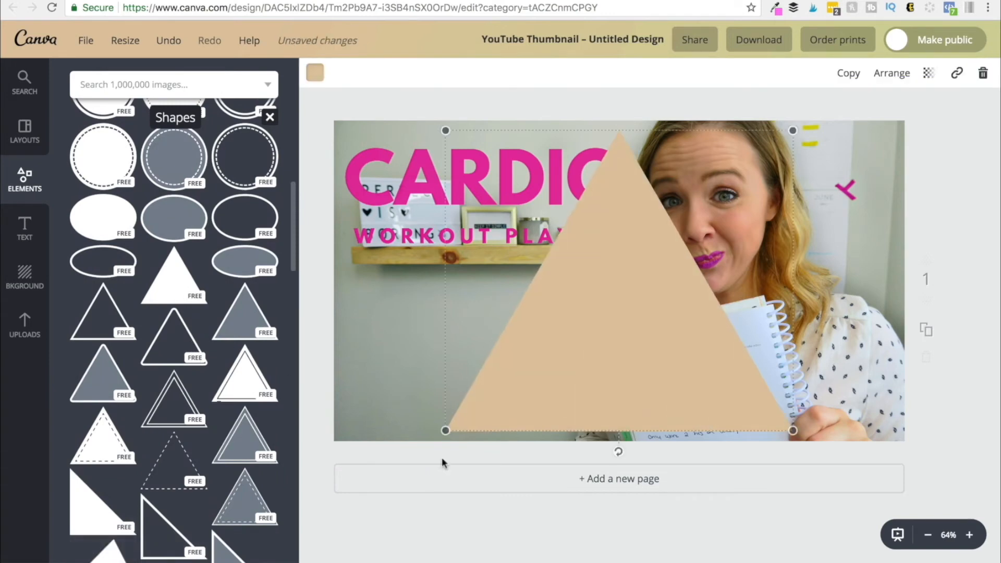
left_click_drag(619, 451, 702, 432)
left_click_drag(687, 330, 384, 475)
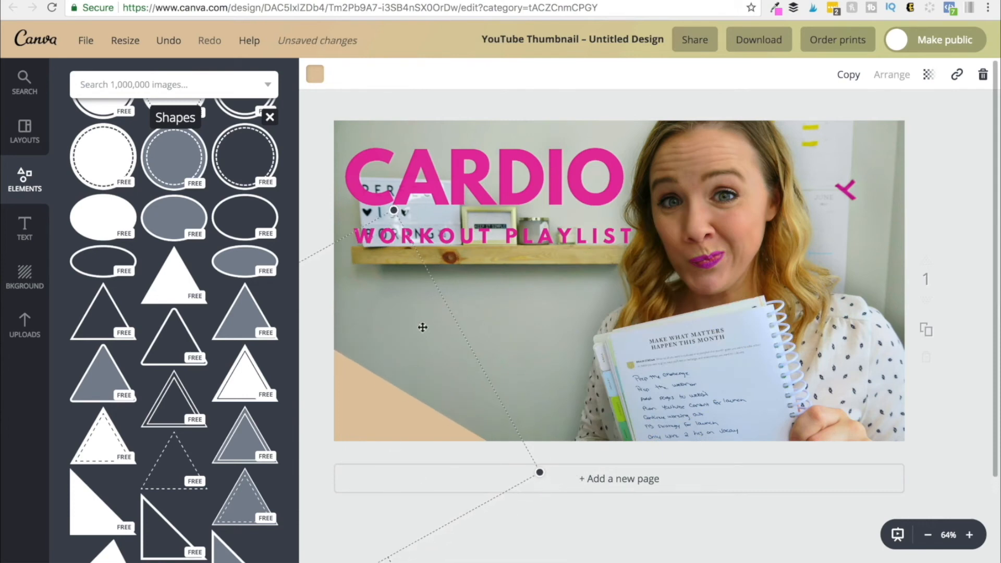
left_click(928, 534)
left_click_drag(456, 518, 436, 528)
left_click(315, 73)
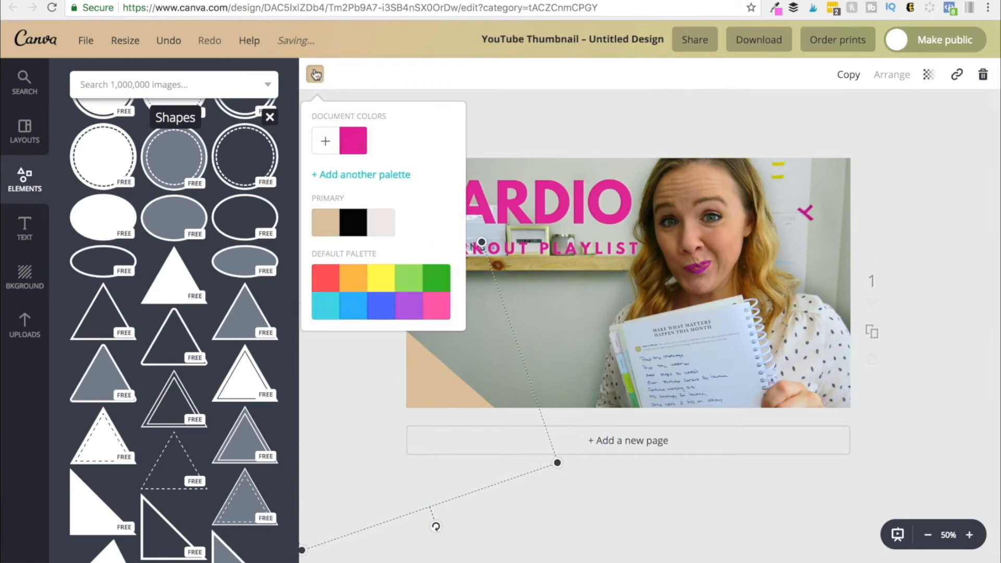
left_click(353, 140)
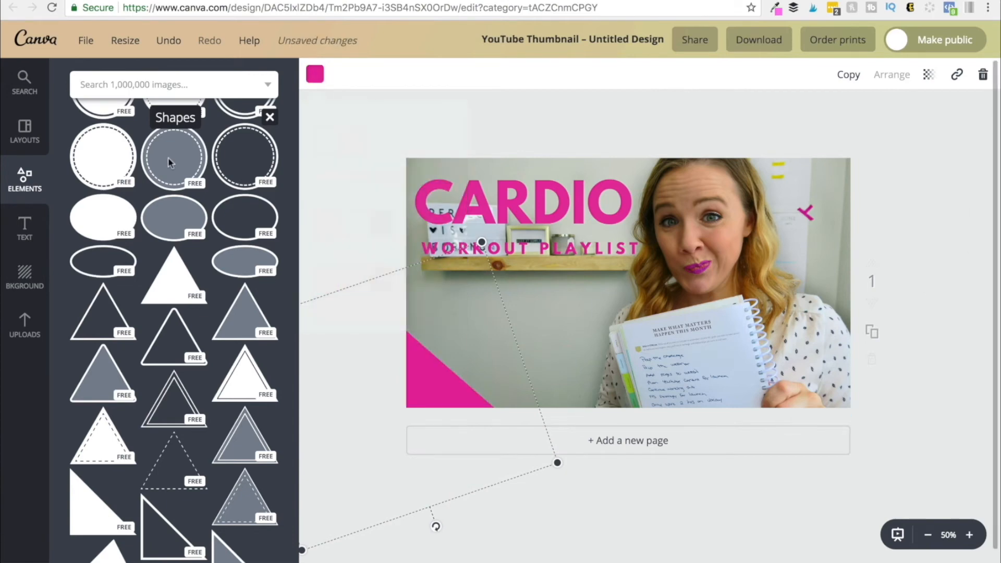
- Place the tl logo from the Logos uploads folder inside the pink corner triangle
left_click(25, 324)
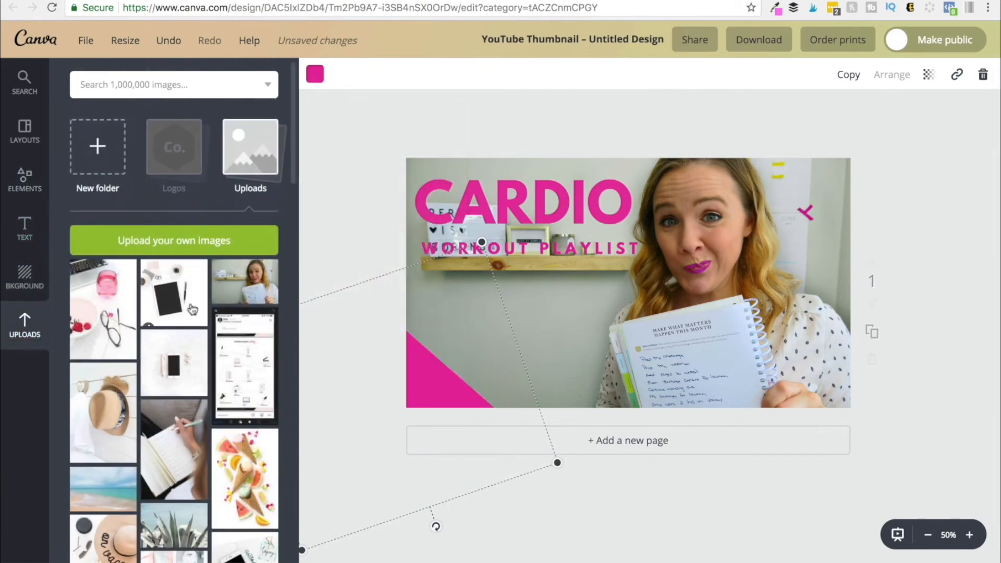
left_click(181, 159)
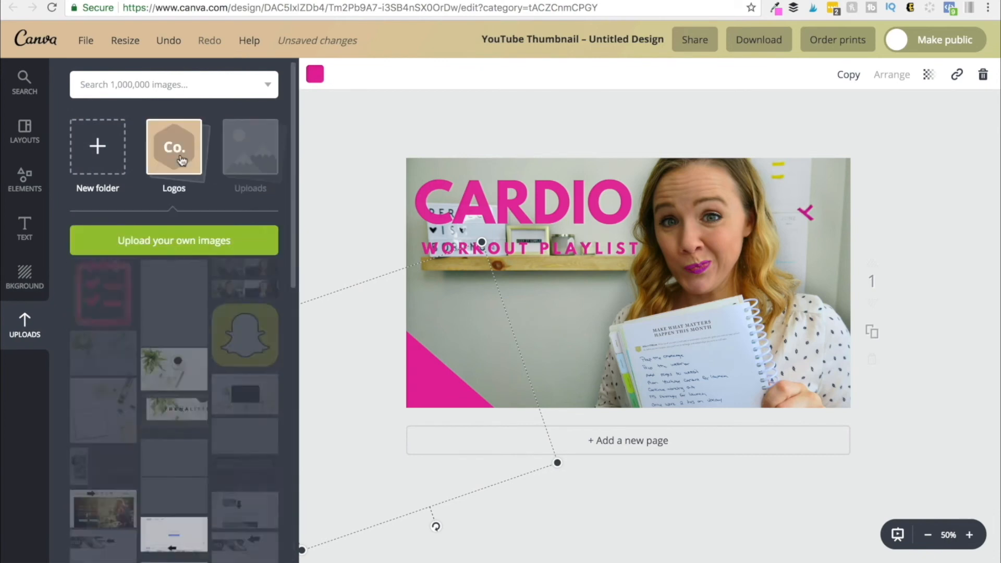
scroll(172, 312, "down", 5)
left_click(172, 320)
left_click_drag(544, 165, 425, 387)
right_click(704, 379)
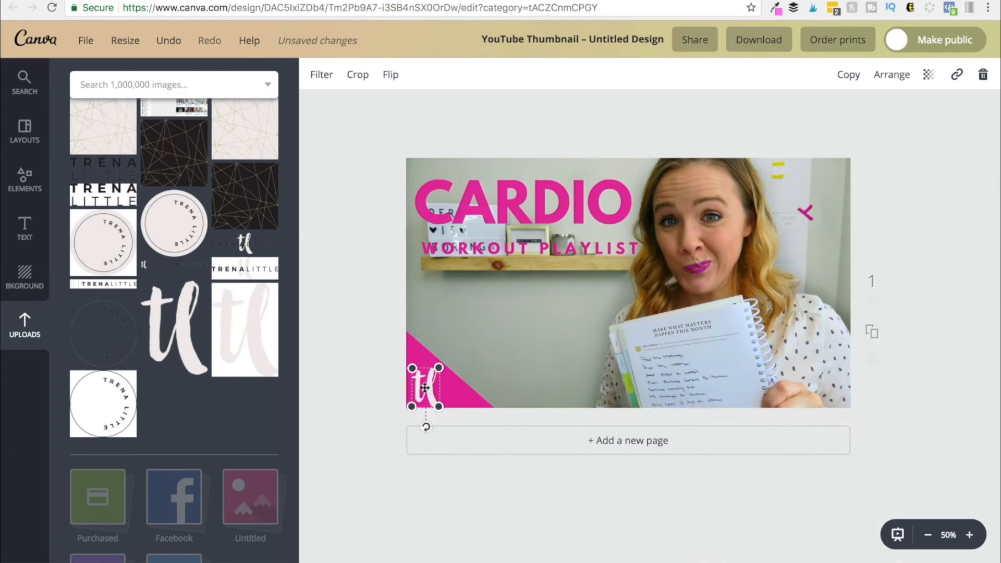
- Replace the CARDIO heading with MONTHLY, widen its text box and set its font size to 80
double_click(496, 201)
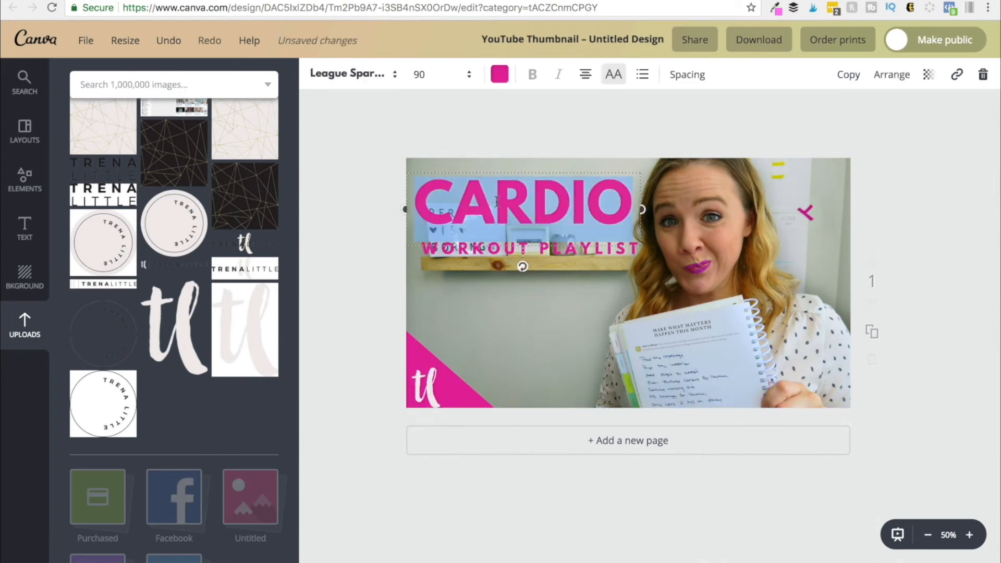
type("MONTHLY")
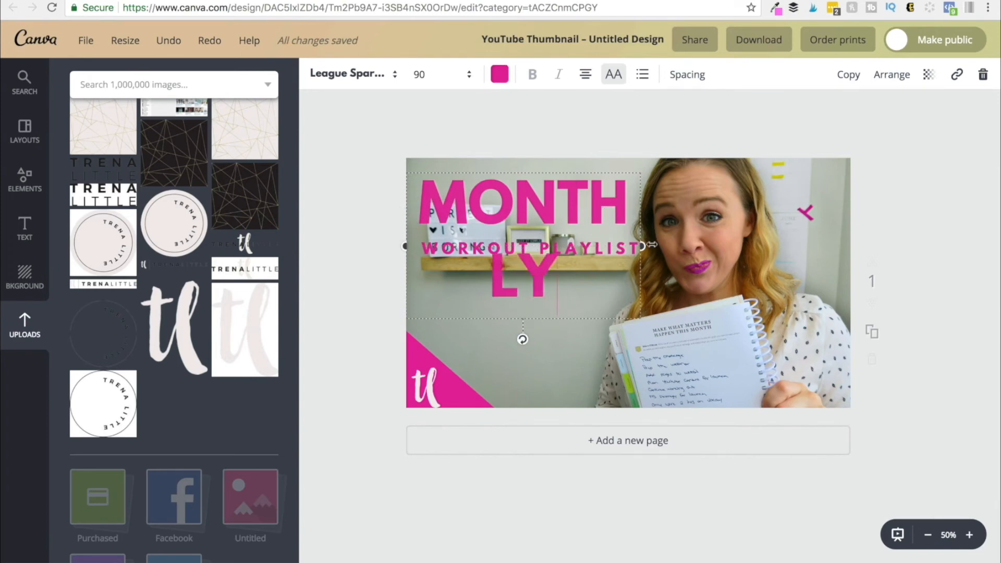
left_click_drag(651, 245, 693, 244)
left_click(463, 74)
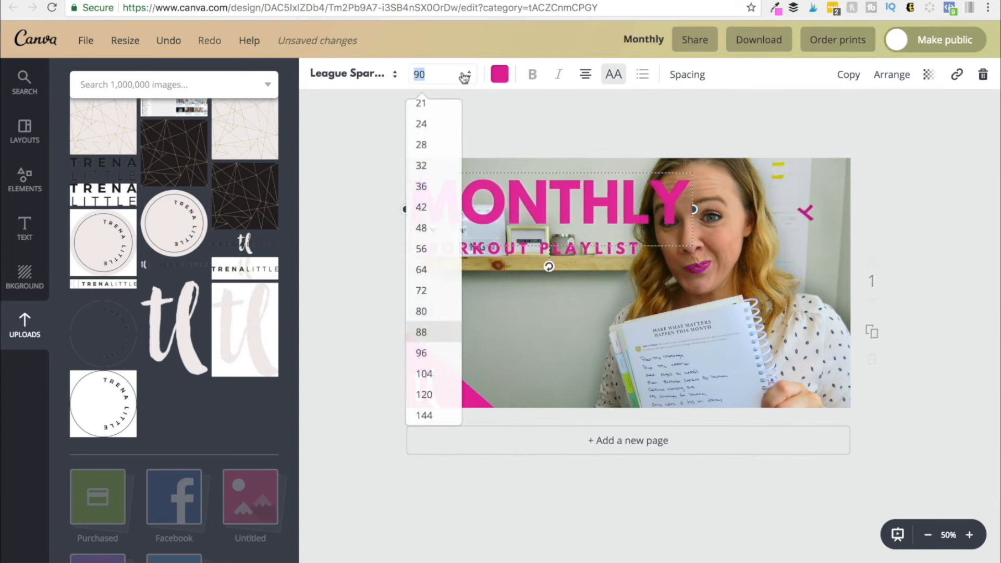
left_click(443, 312)
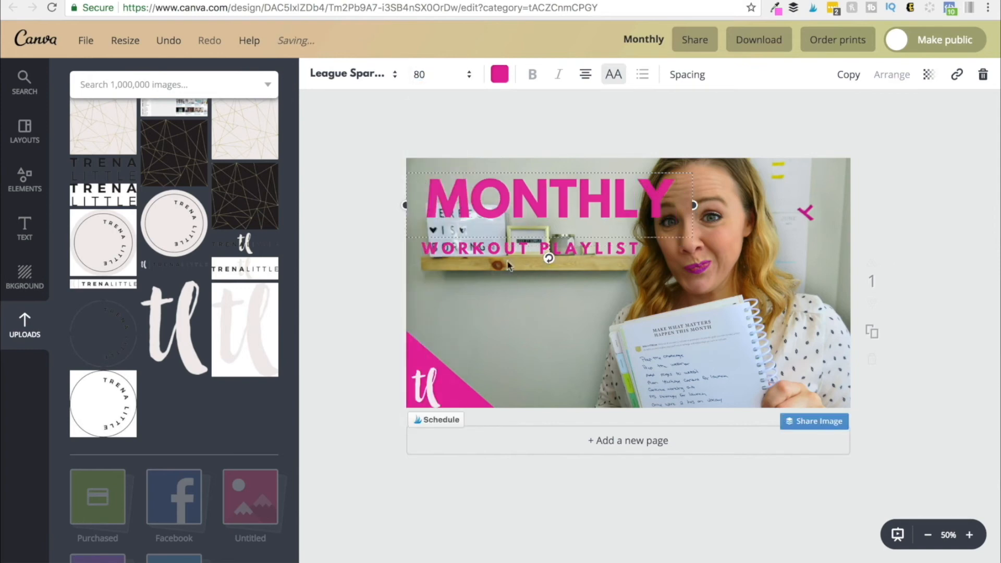
- Change the subtitle text to GOALS and reposition the two lines of text
double_click(542, 251)
type("GOALS")
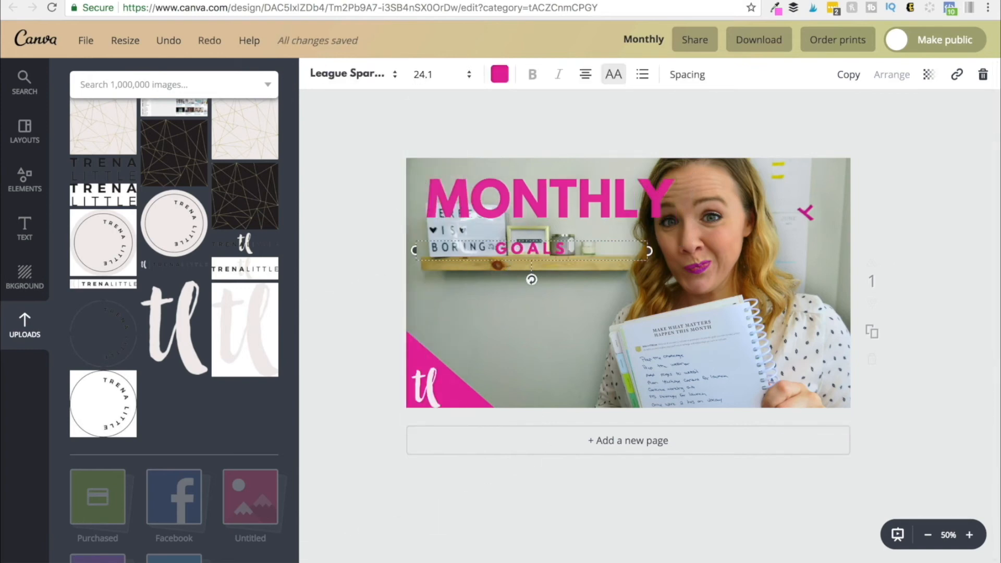
left_click_drag(530, 249, 497, 248)
left_click_drag(547, 199, 532, 199)
- Set the MONTHLY heading's size to 72, enlarge the GOALS text, and place both below the shelf
left_click(463, 74)
left_click(443, 290)
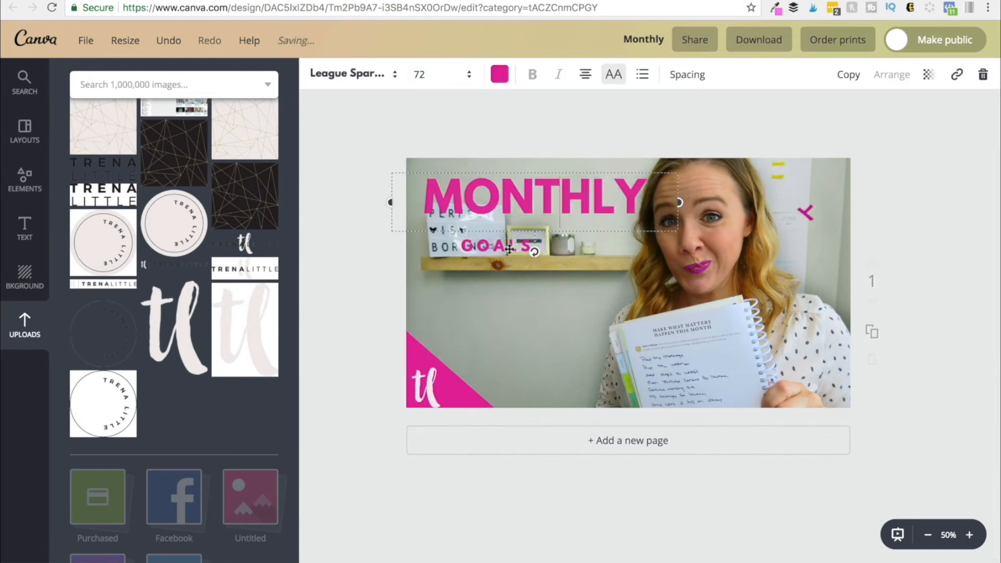
left_click(496, 247)
left_click(463, 74)
left_click(443, 353)
left_click(513, 285)
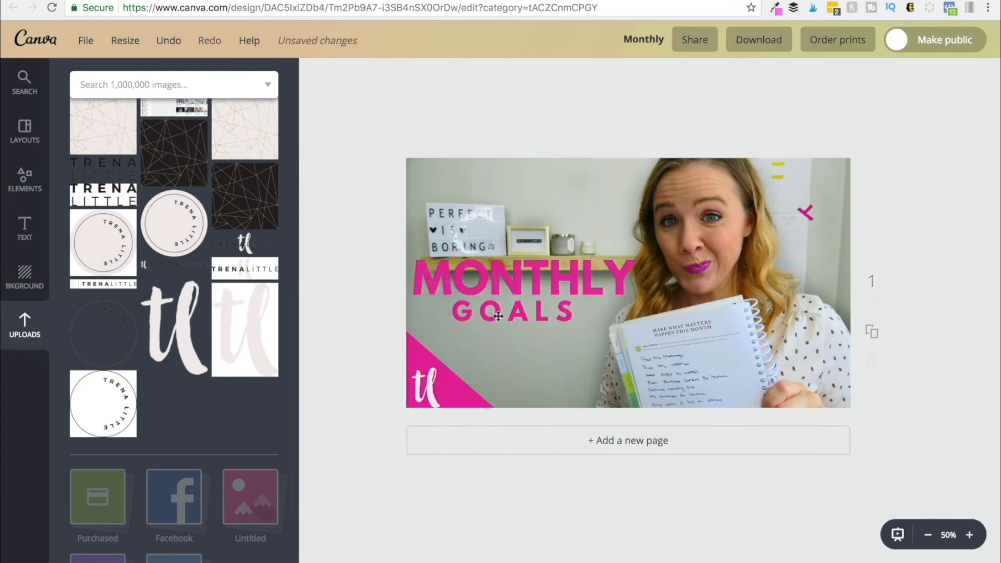
- Add an ellipse shape and size and position it over the left part of the thumbnail
left_click(25, 190)
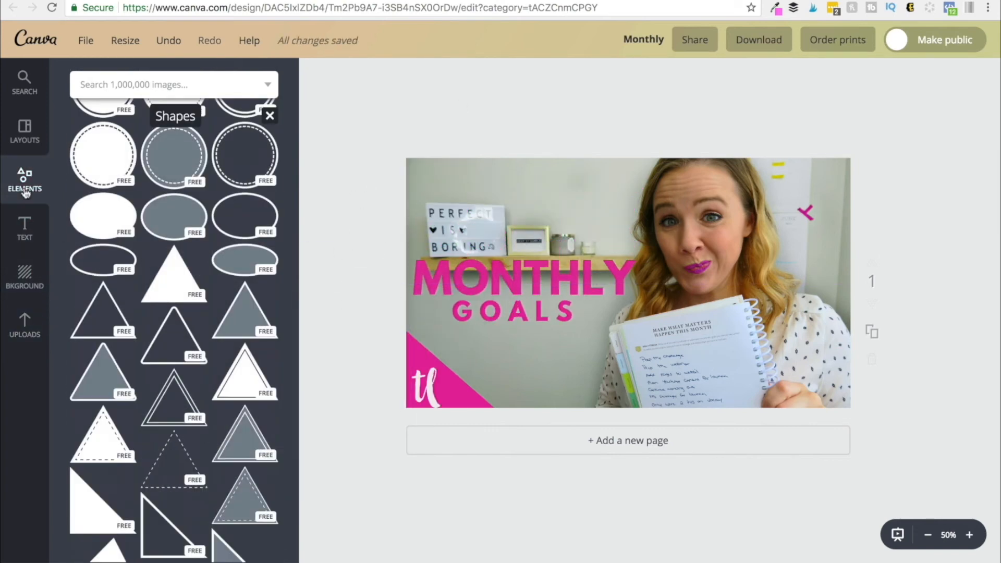
scroll(149, 323, "up", 1)
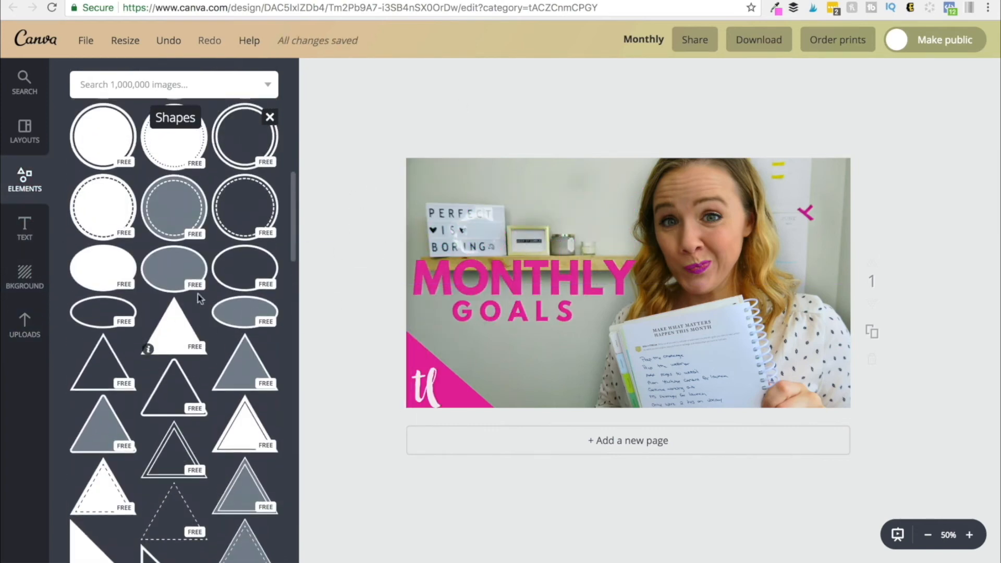
left_click(99, 280)
left_click_drag(578, 275, 493, 279)
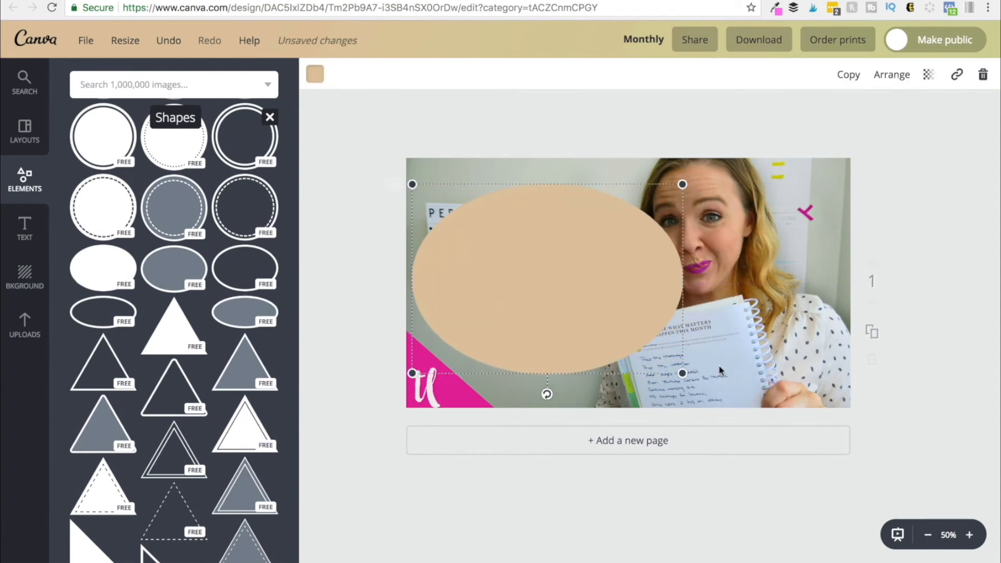
left_click_drag(682, 375, 622, 331)
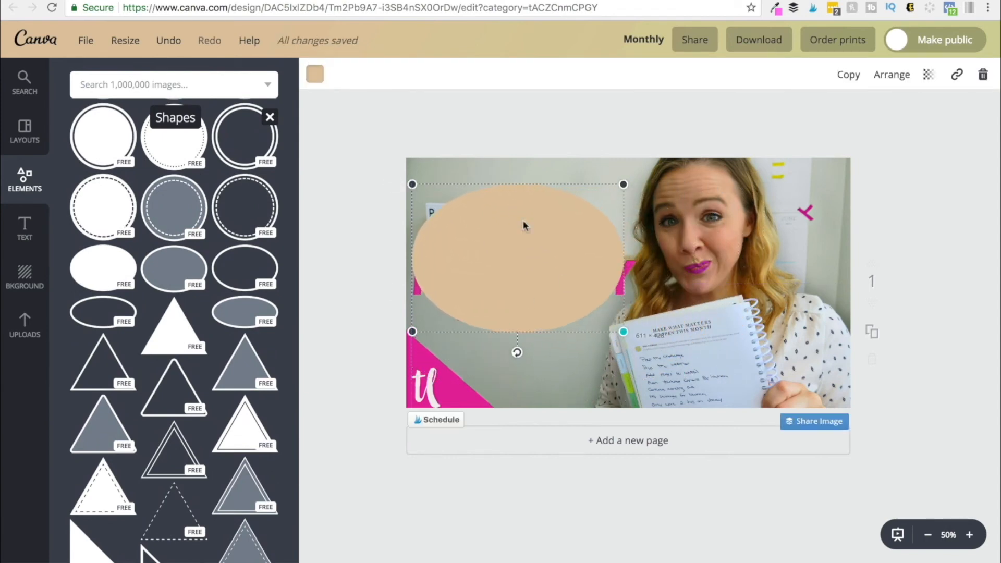
mouse_move(522, 241)
left_mouse_down()
mouse_move(509, 245)
mouse_move(530, 255)
left_mouse_up()
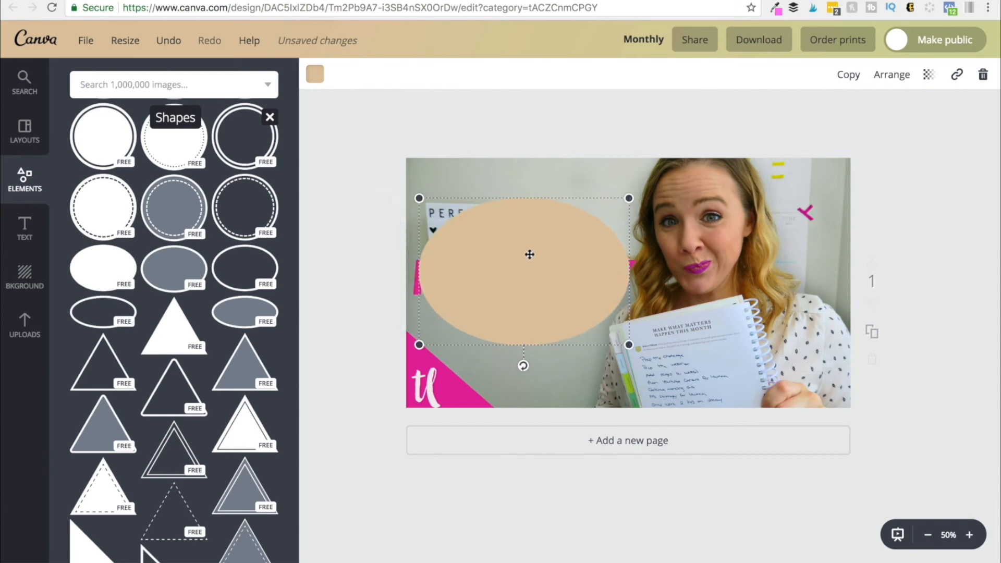
- Send the ellipse back behind the MONTHLY GOALS text and nudge it slightly down
left_click(884, 78)
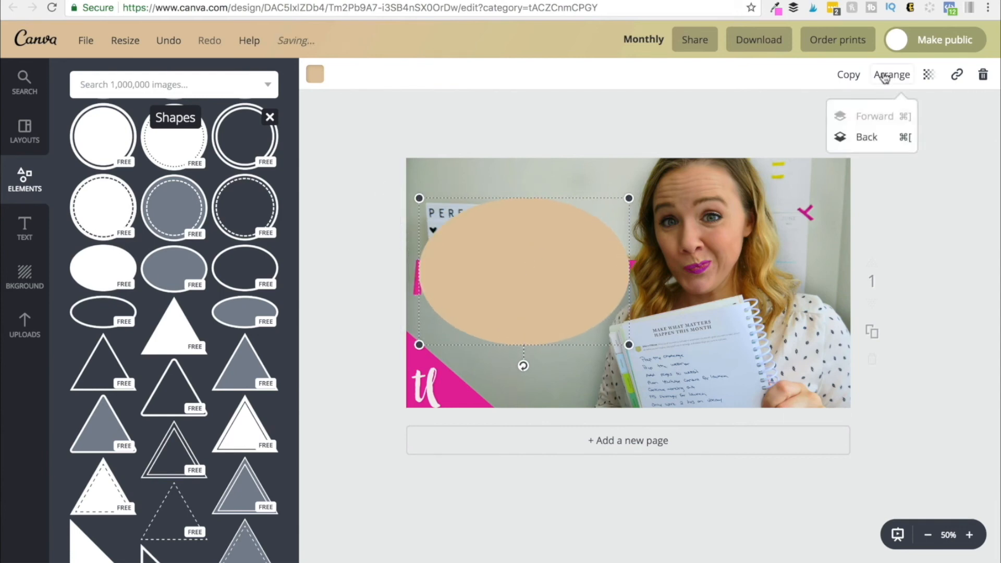
left_click(887, 137)
left_click(887, 140)
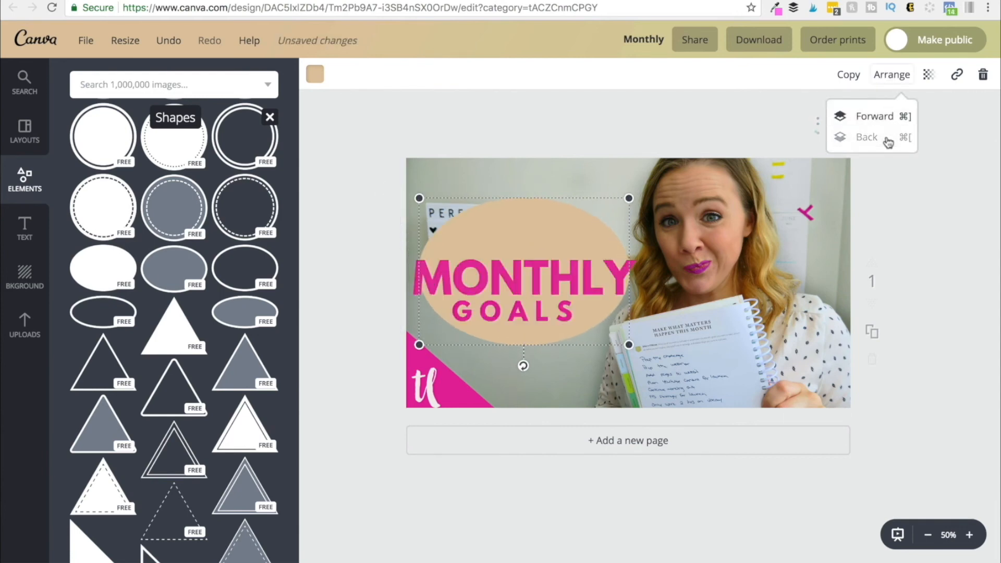
left_click_drag(556, 233, 555, 245)
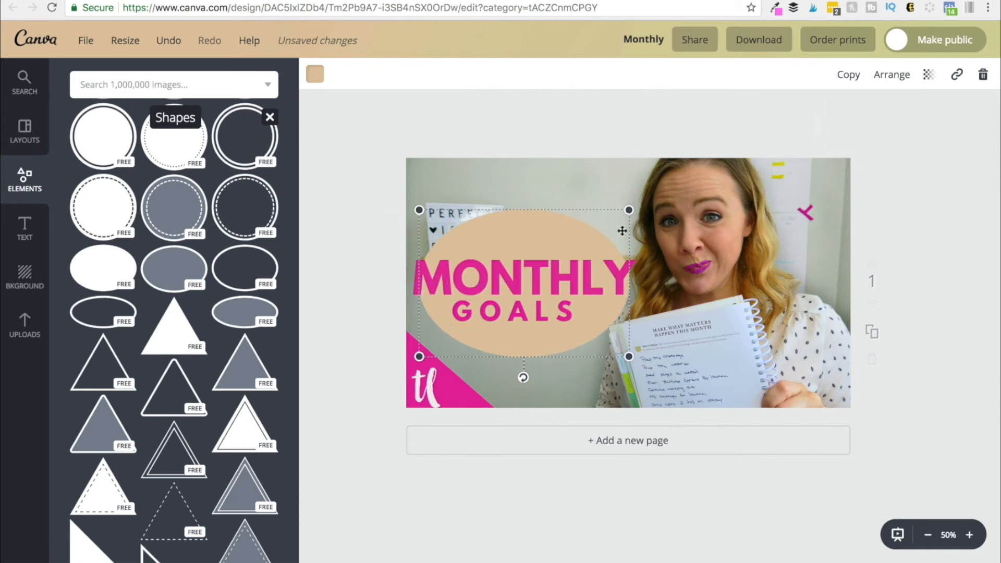
- Colour the ellipse black and enlarge it around the MONTHLY GOALS text
left_click(315, 74)
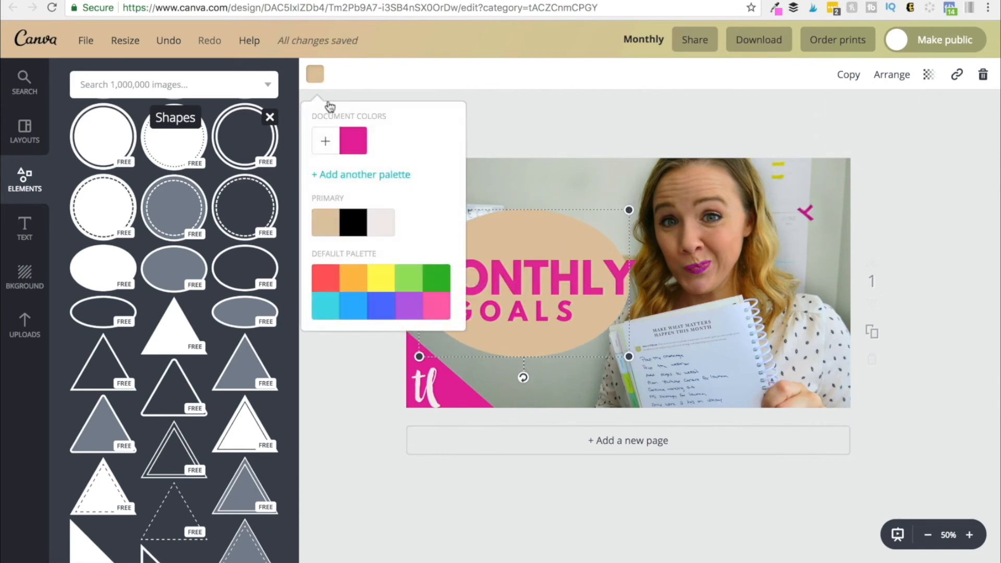
left_click(354, 225)
left_click(550, 104)
left_click_drag(423, 214, 405, 199)
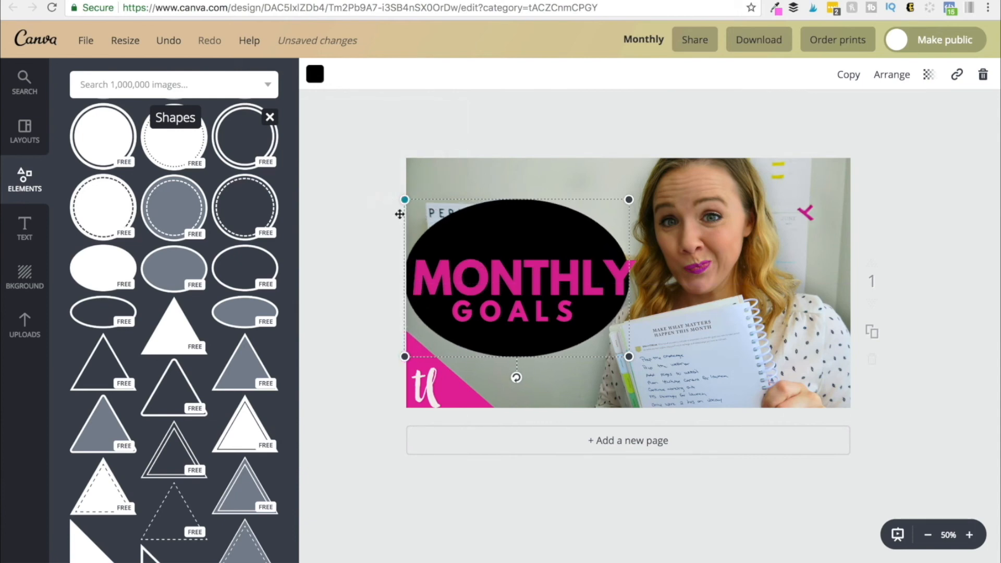
left_click_drag(629, 200, 643, 189)
left_click_drag(568, 306, 567, 316)
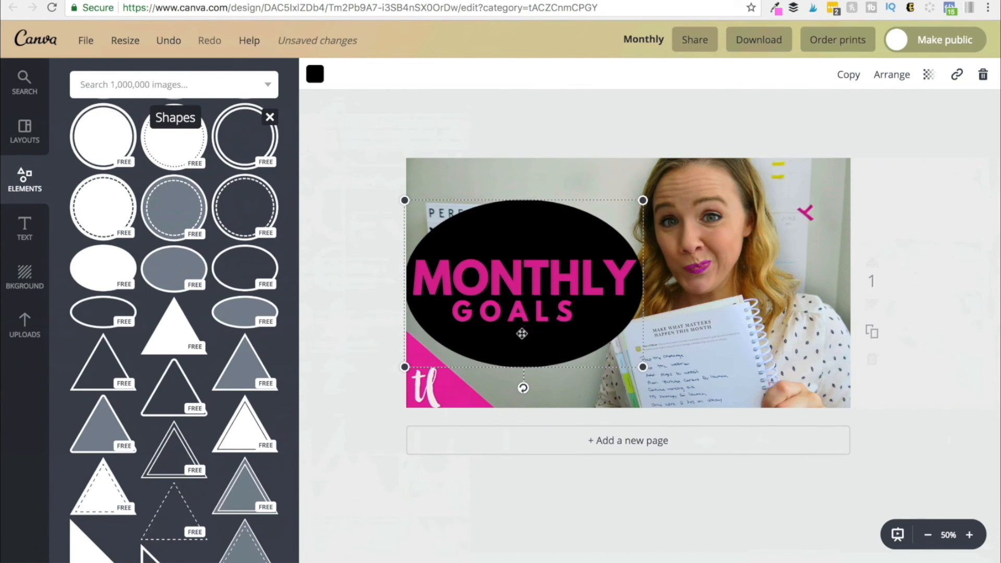
left_click(538, 497)
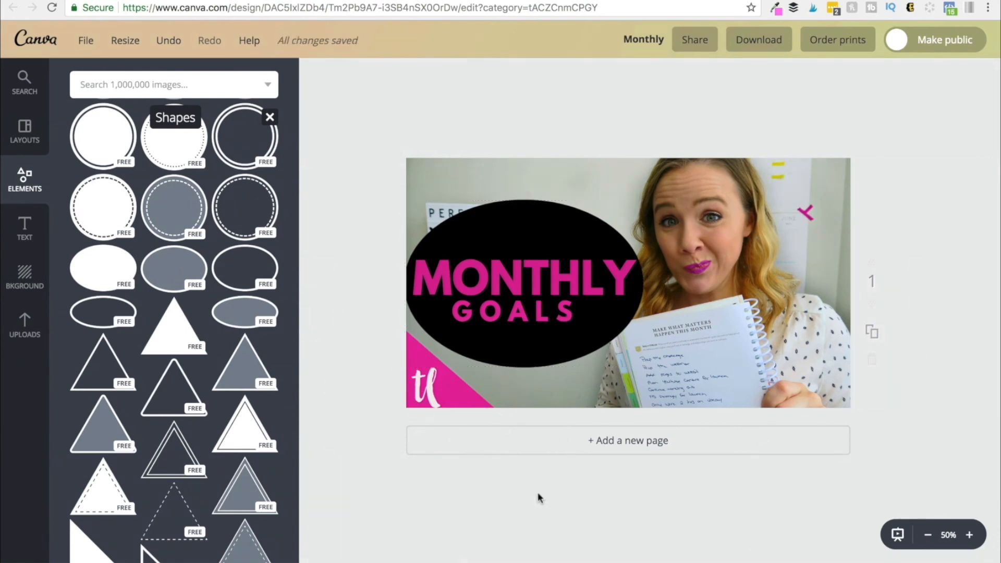
- Rename the design as Template number 1
left_click(644, 40)
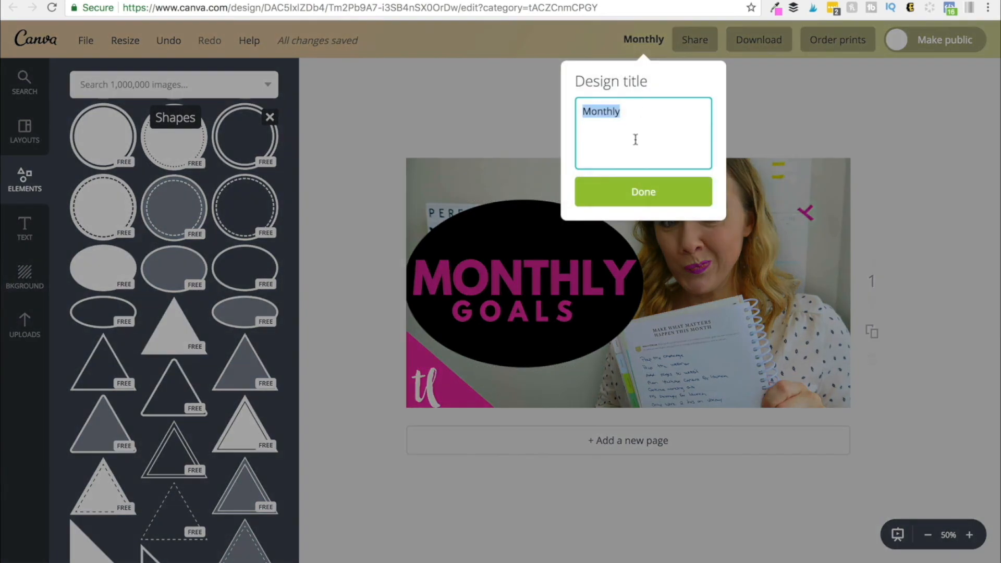
type("Template number 1")
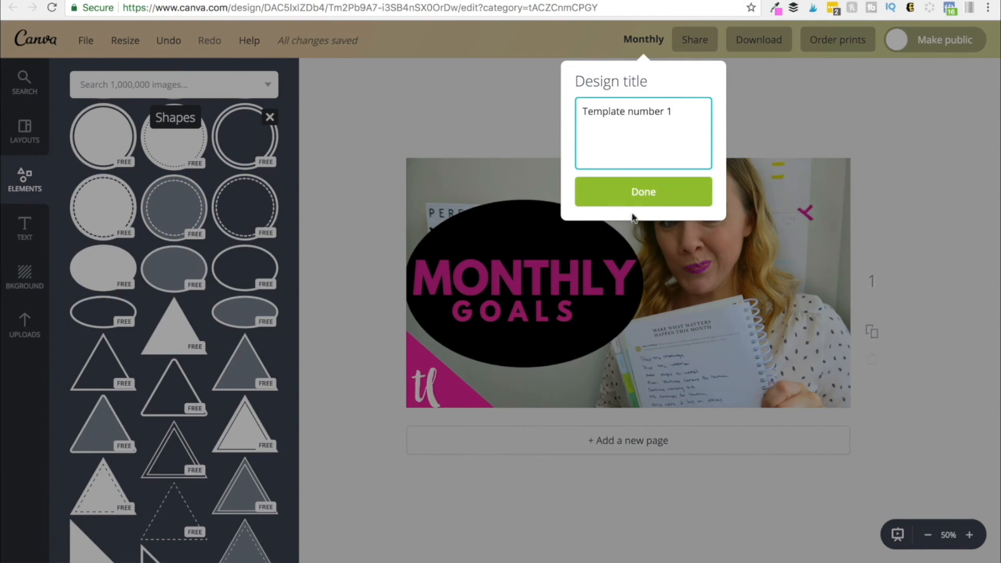
left_click(630, 193)
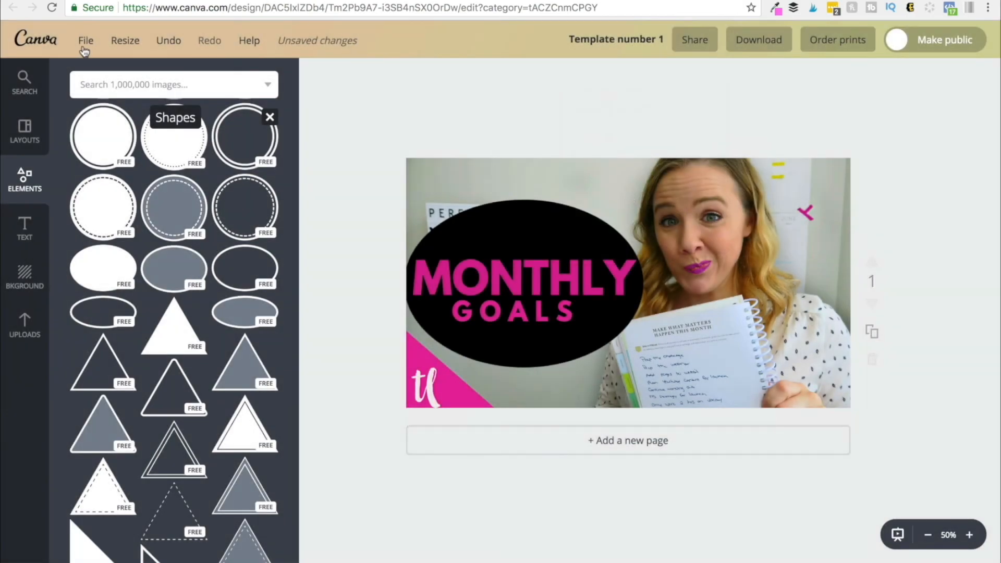
- Make a copy of the design and delete the photo background in the copy
left_click(83, 42)
left_click(122, 208)
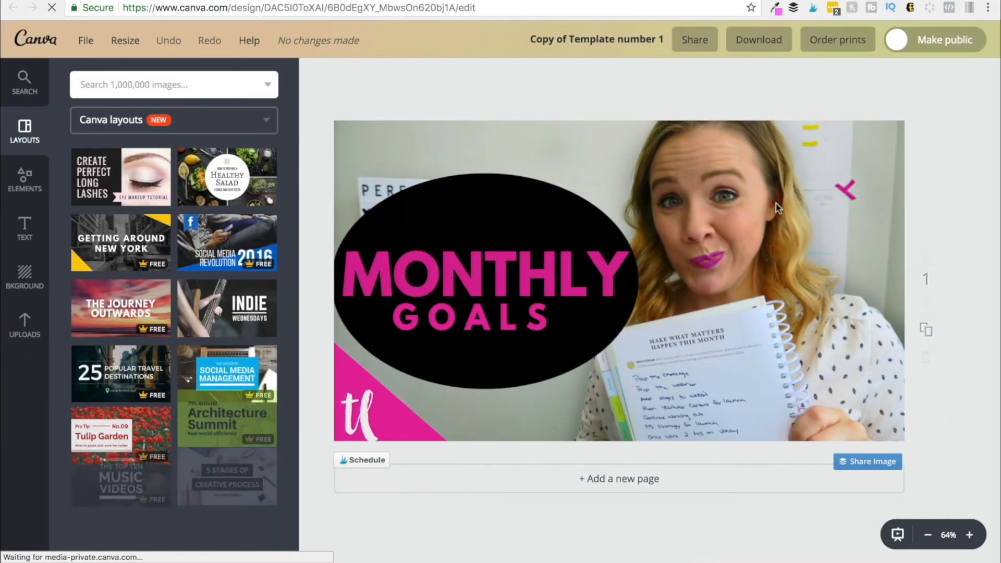
left_click(777, 207)
key("Delete")
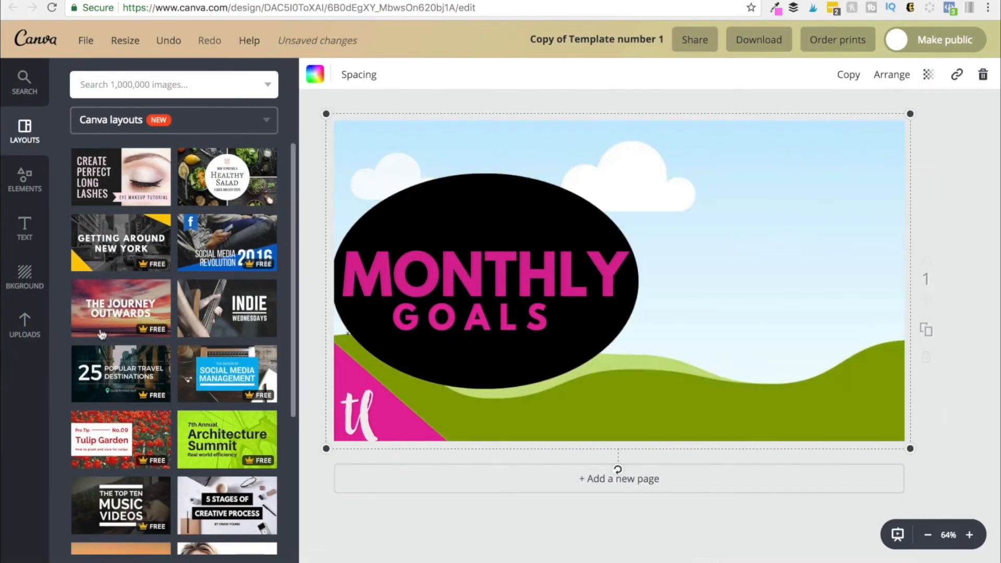
- Set a different uploaded photo, of children on a sofa, as the copy's background
left_click(24, 326)
scroll(132, 394, "down", 5)
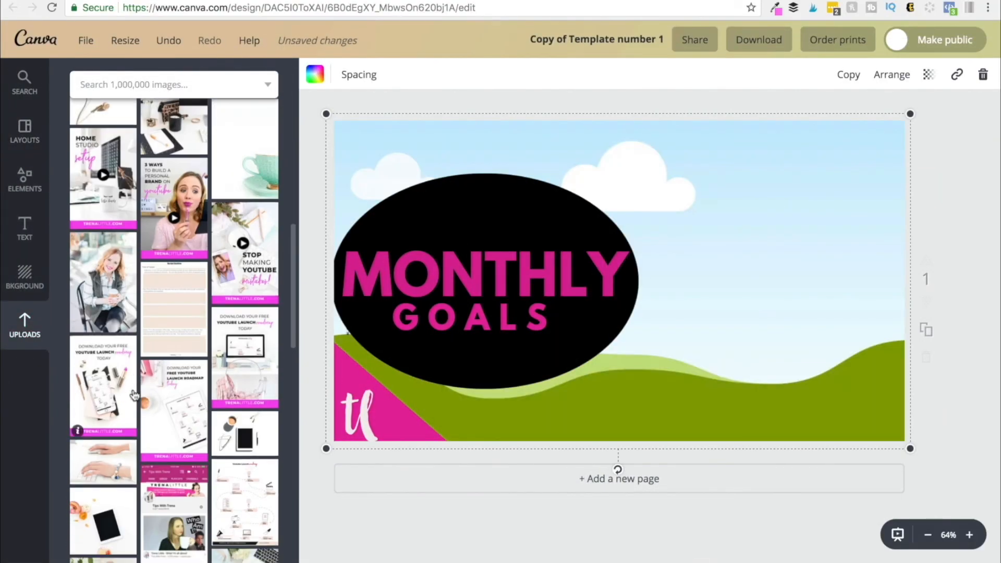
scroll(133, 394, "down", 5)
scroll(134, 395, "down", 10)
scroll(201, 470, "down", 2)
left_click(178, 342)
left_click_drag(593, 284, 694, 279)
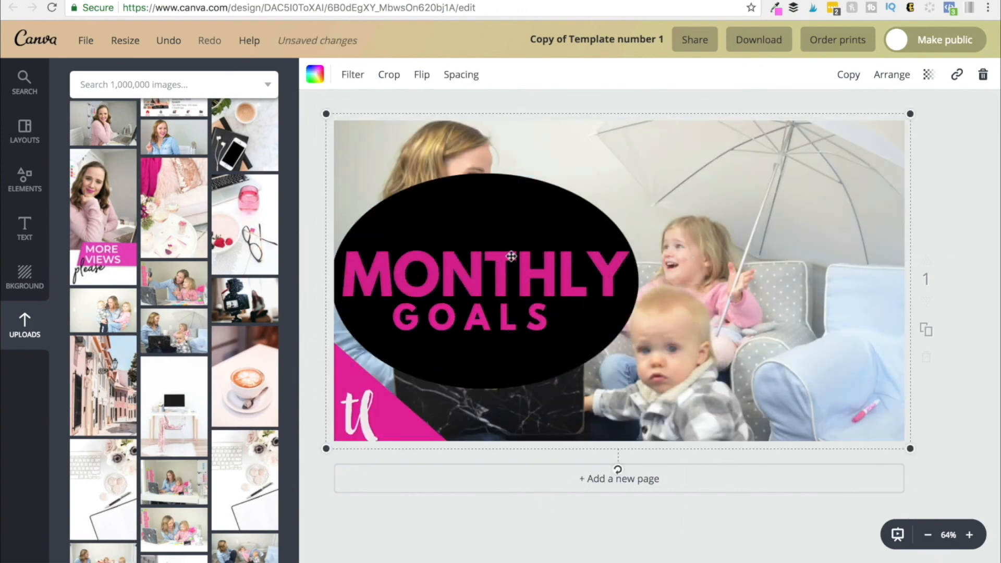